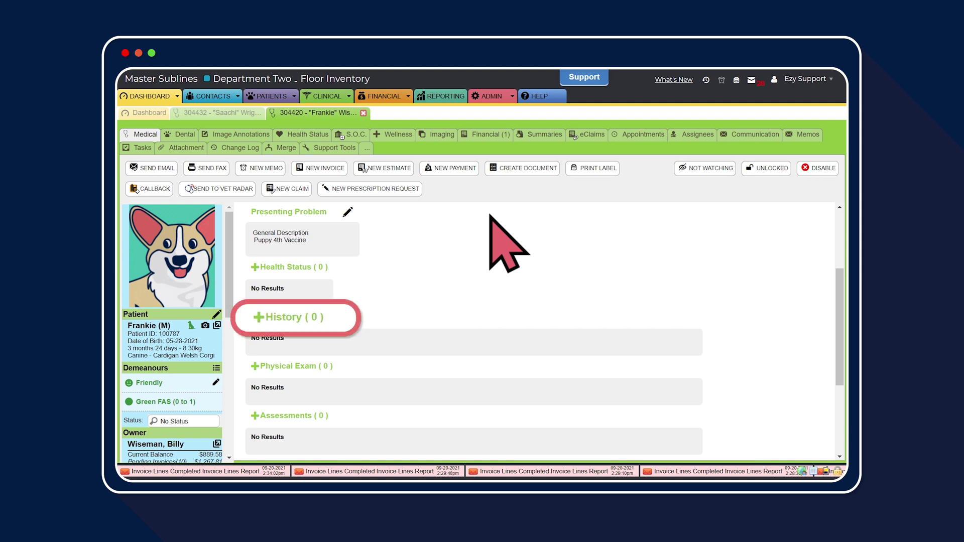
- Start a new patient history using the Puppy Check up (Clinical) template
click(261, 318)
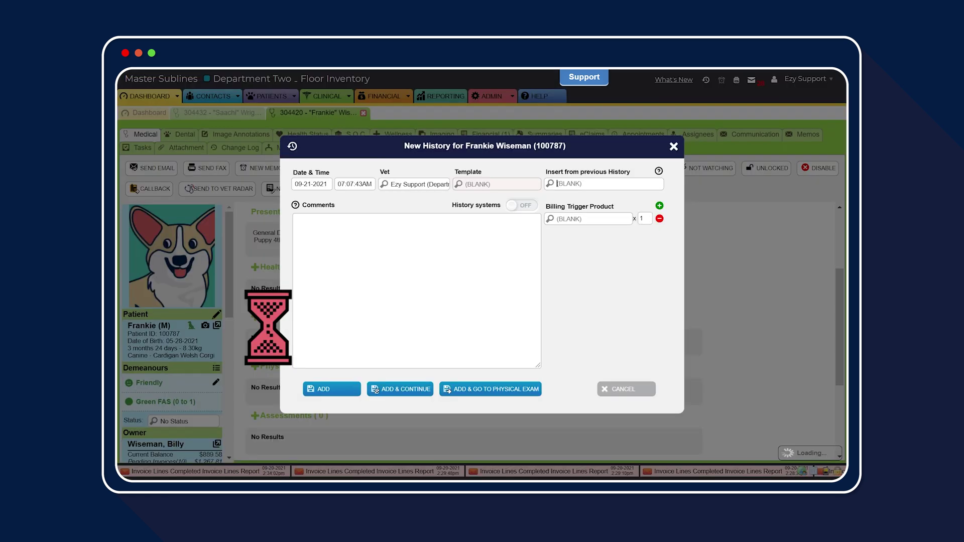
click(497, 184)
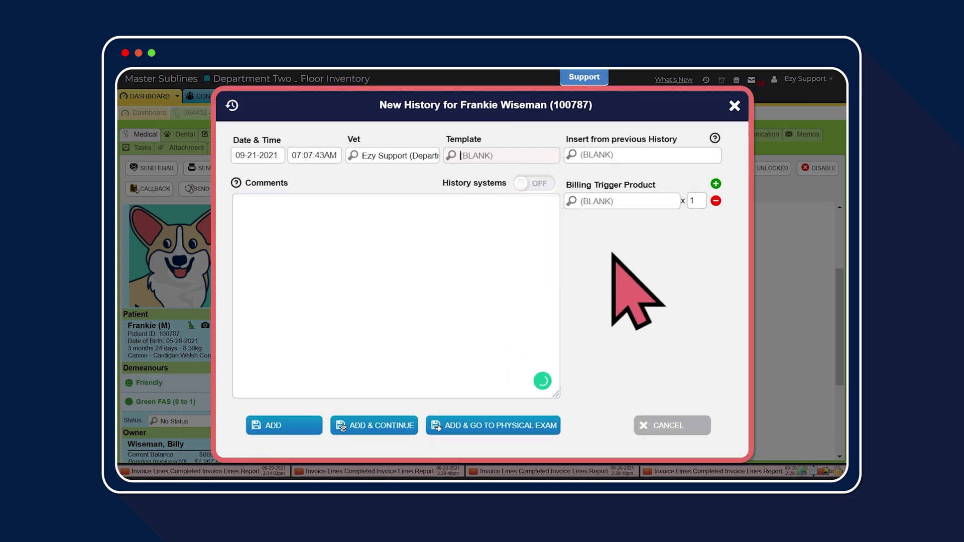
text(pupp)
key(Return)
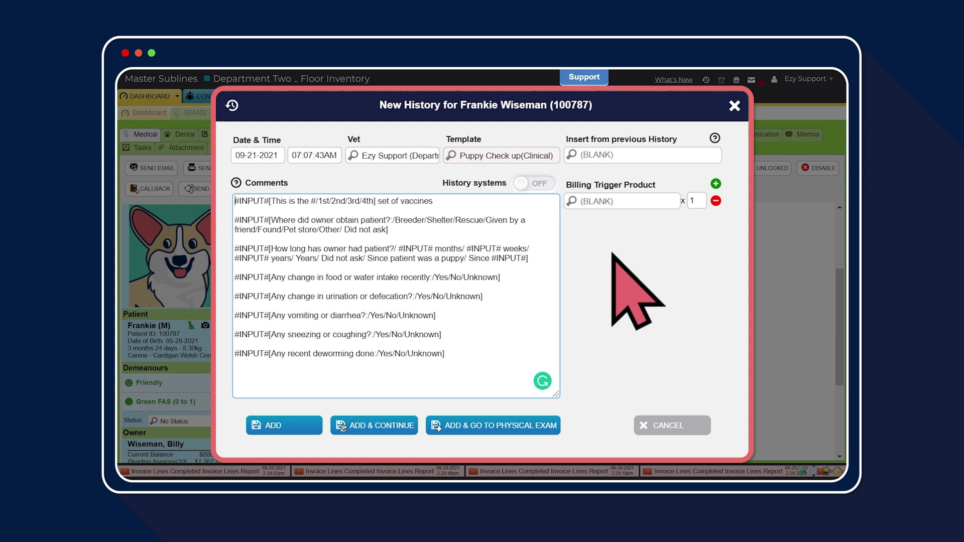
- Answer 3rd vaccine set, from a Shelter, and owned for 3 months
click(304, 201)
key(Down)
key(Down)
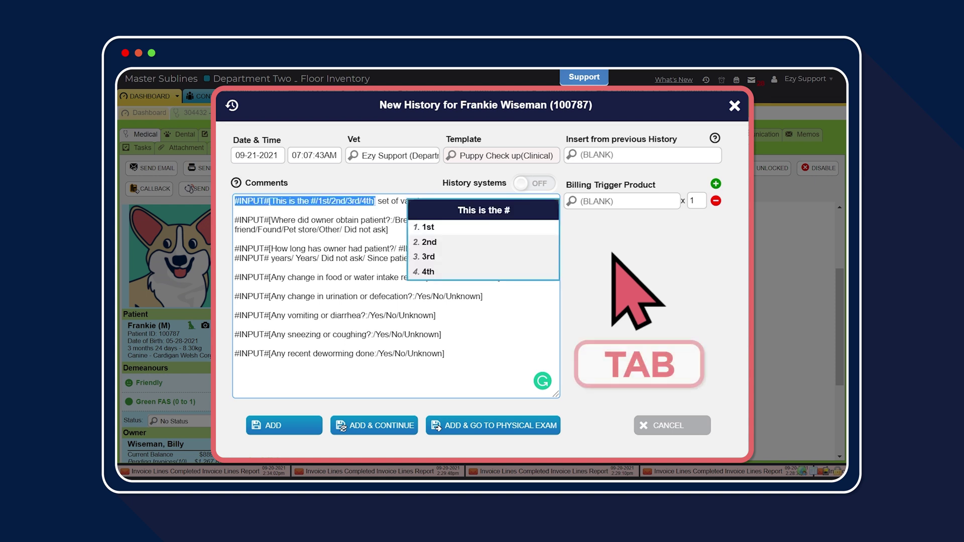
key(Tab)
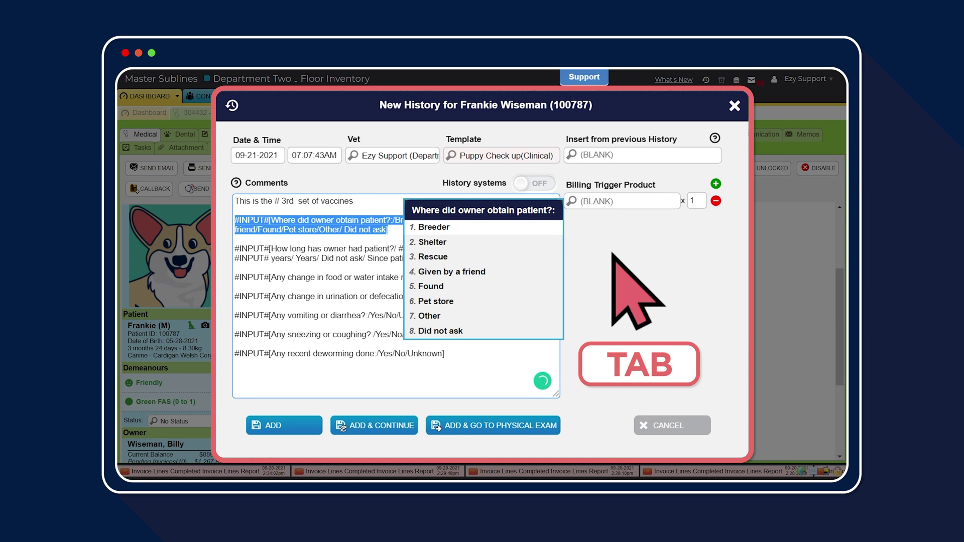
key(Down)
key(Tab)
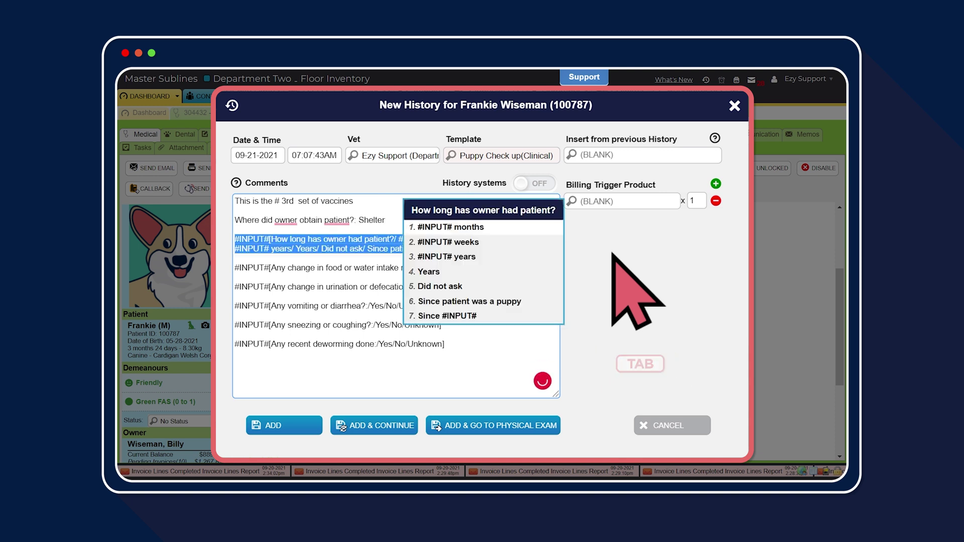
key(Tab)
text(3)
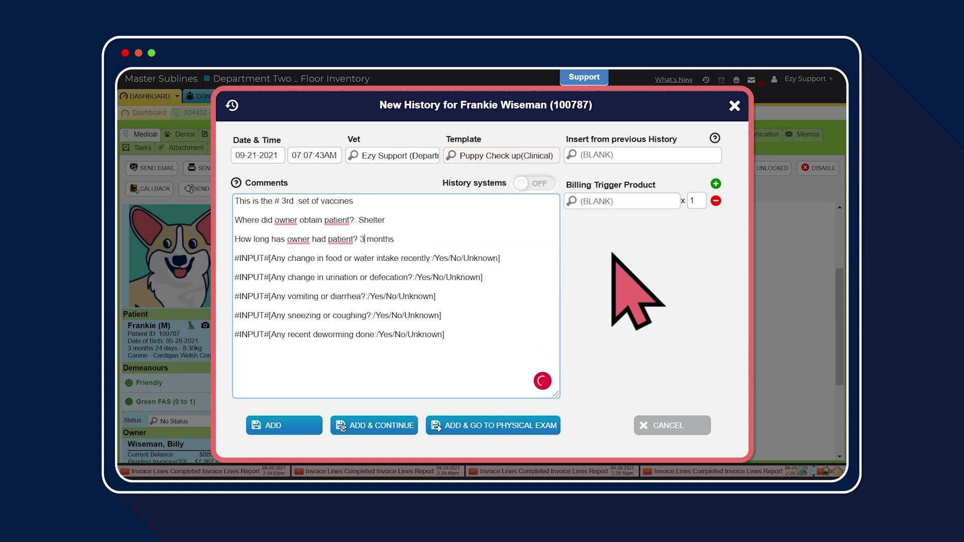
key(Tab)
- Answer No to food, urination, vomiting and sneezing changes, Yes to recent deworming, and add the history
key(Down)
key(Tab)
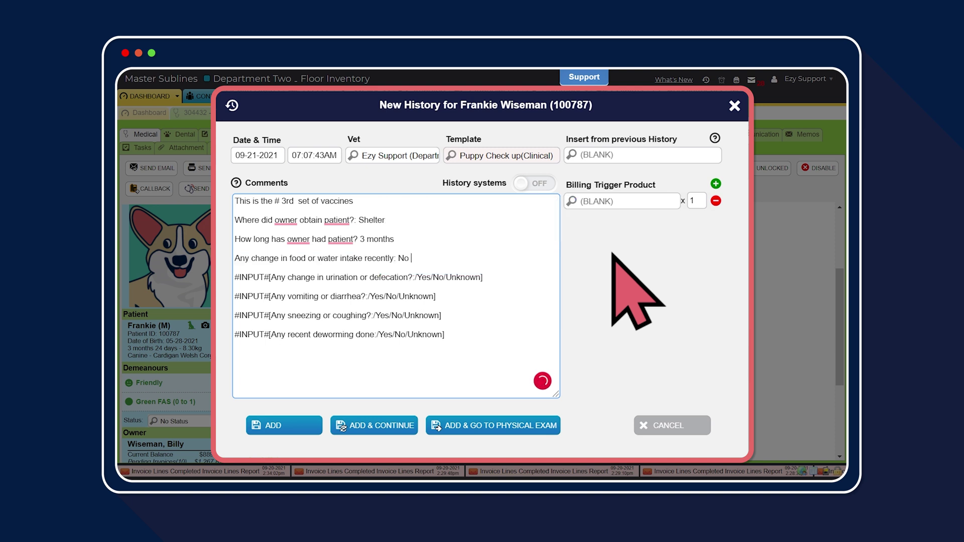
key(2)
key(Tab)
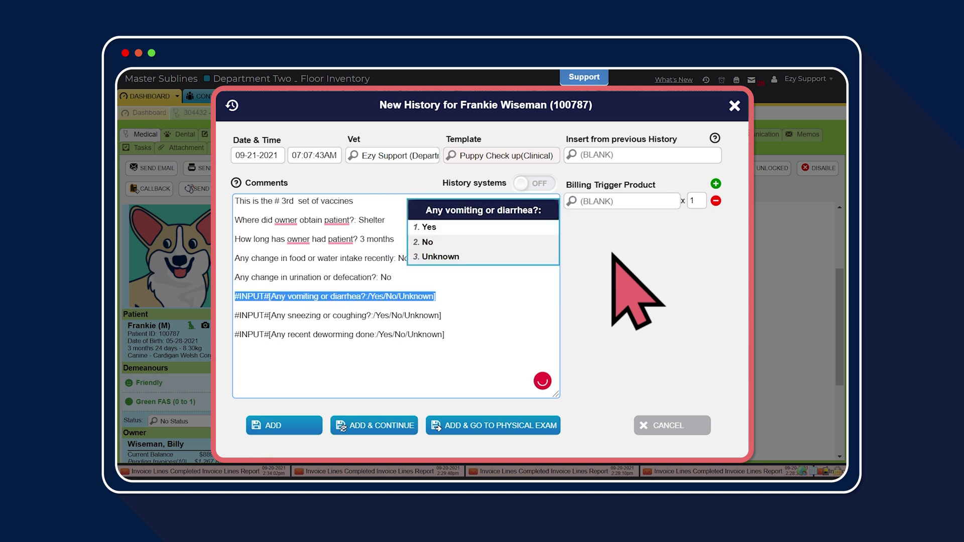
key(2)
key(Tab)
key(2)
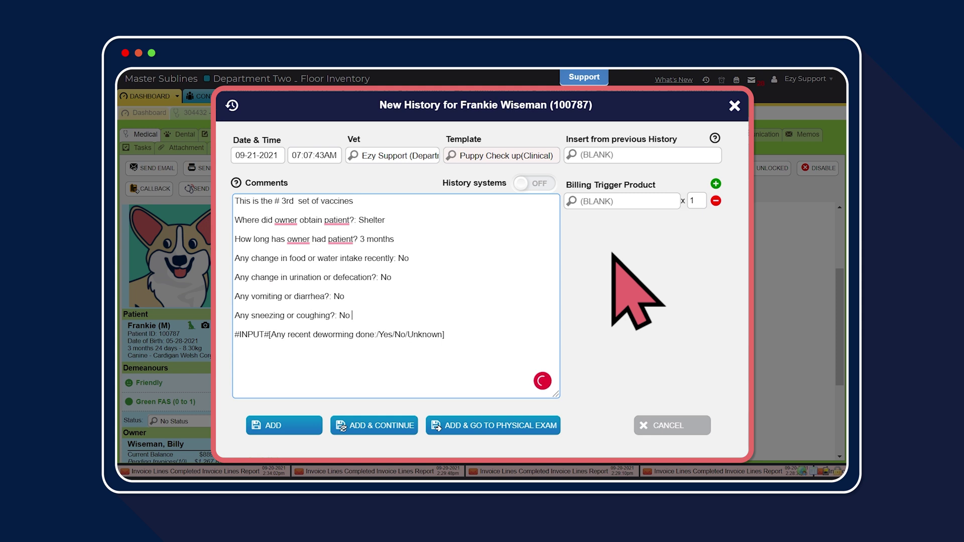
key(Tab)
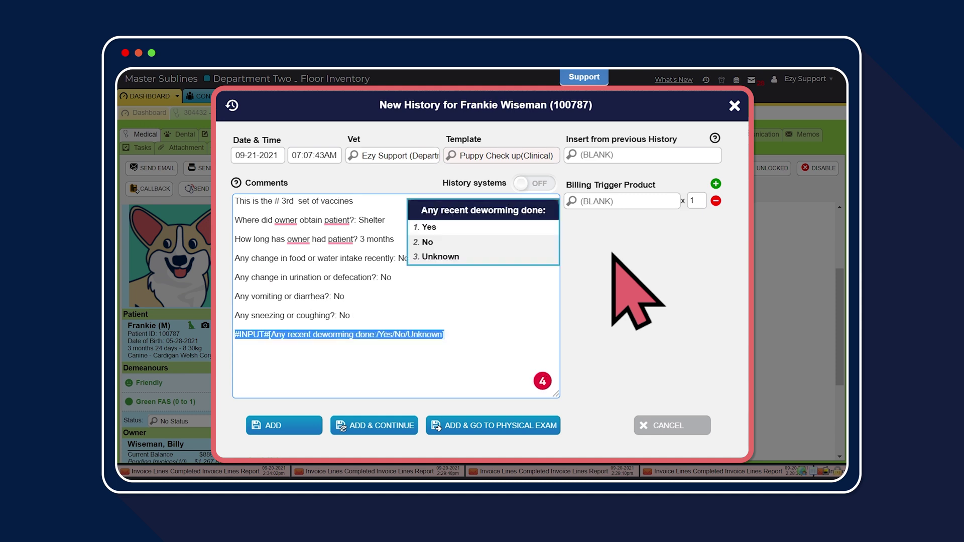
key(1)
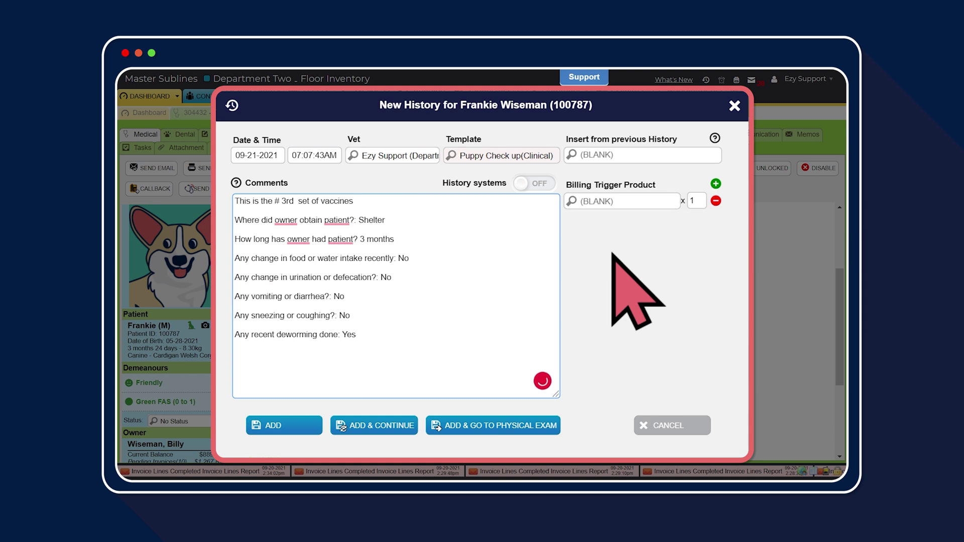
click(284, 426)
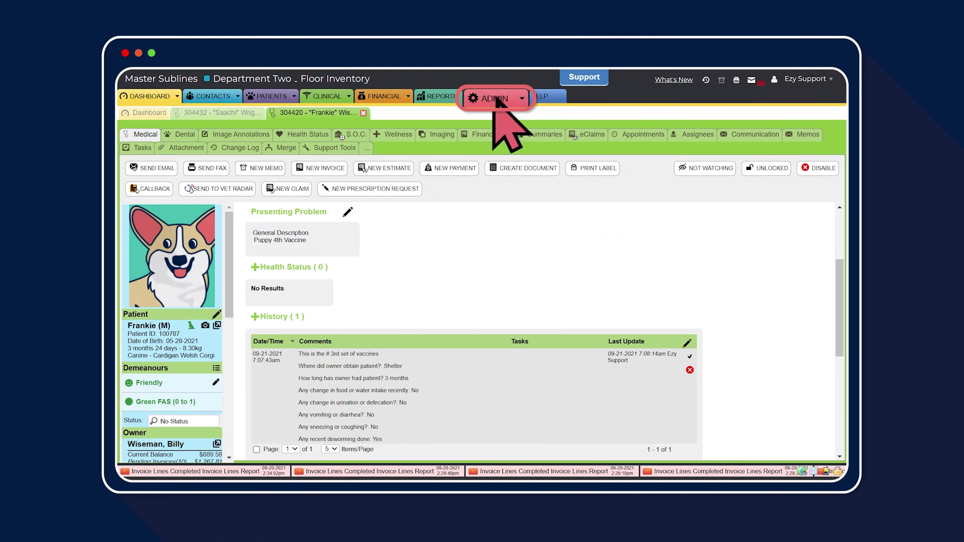
- Under Admin > Templates, create a Clinical Template named Kitten Checkup and save it
click(495, 99)
click(215, 120)
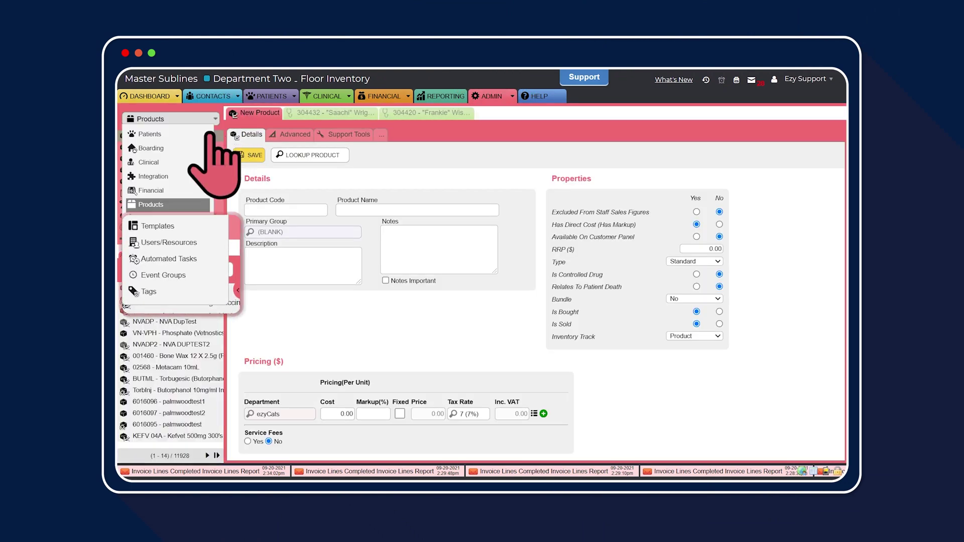
click(190, 232)
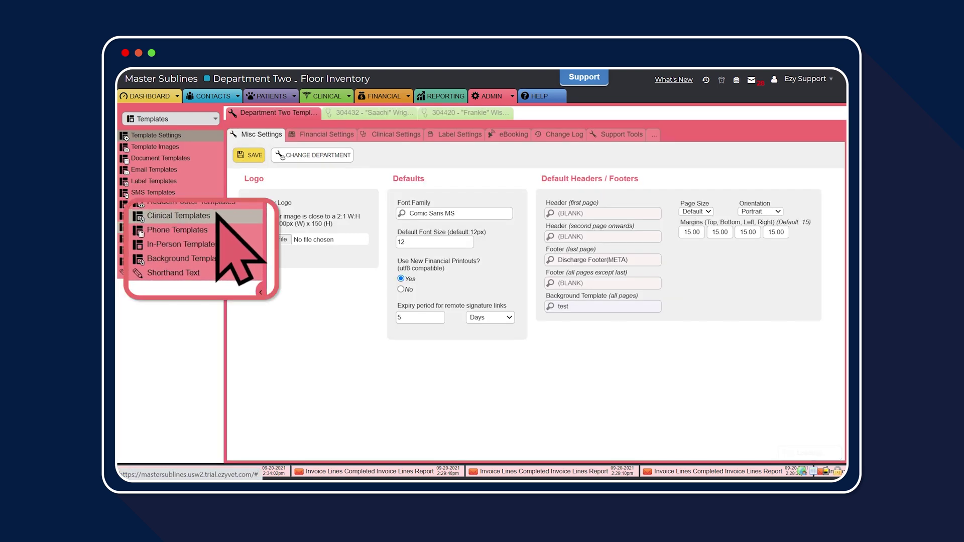
click(184, 227)
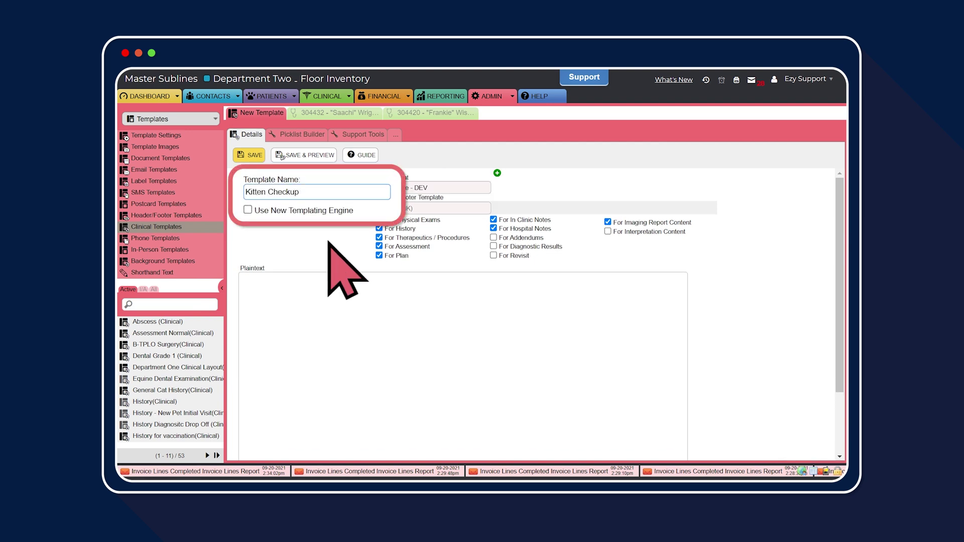
click(251, 155)
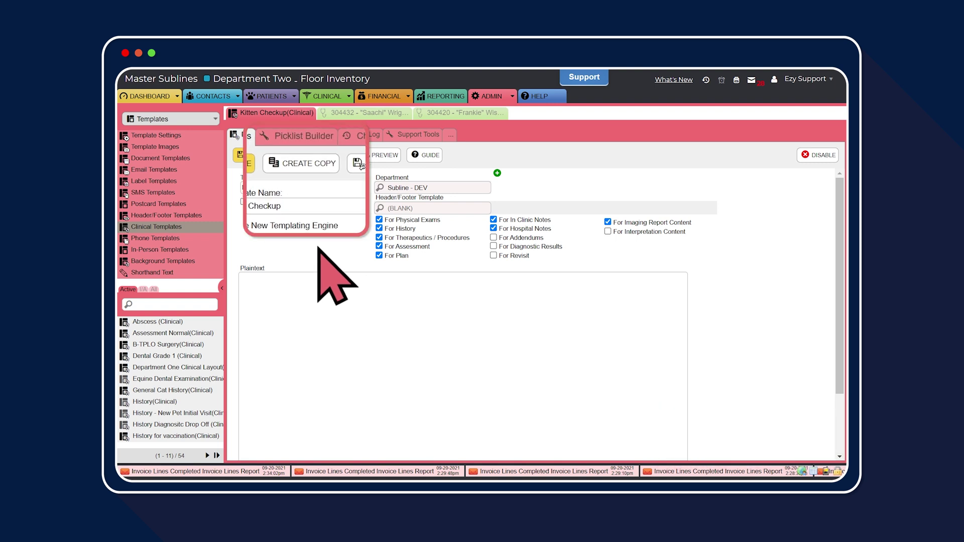
- In Kitten Checkup's Picklist Builder, delete the nested second question, keeping option 1 and option 2
click(317, 141)
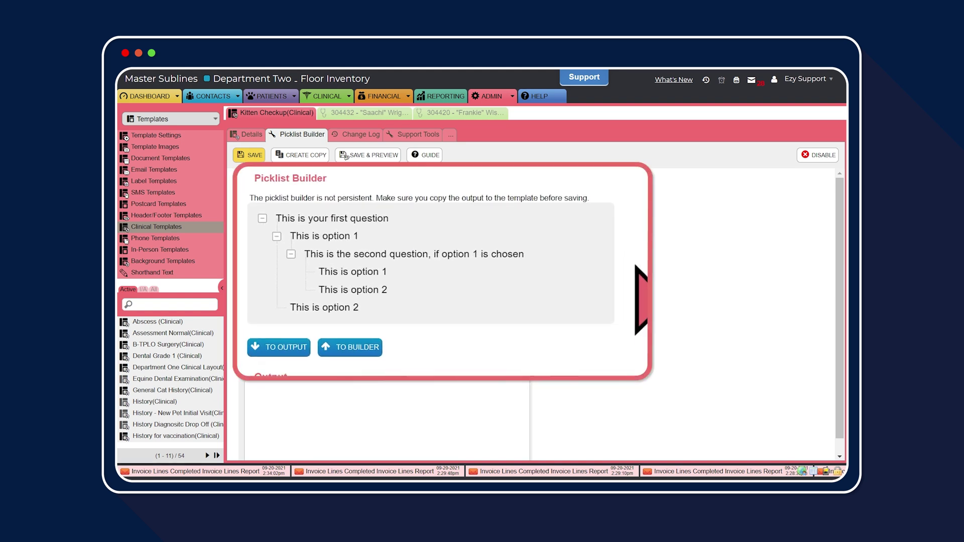
mouse_move(512, 235)
mouse_move(592, 255)
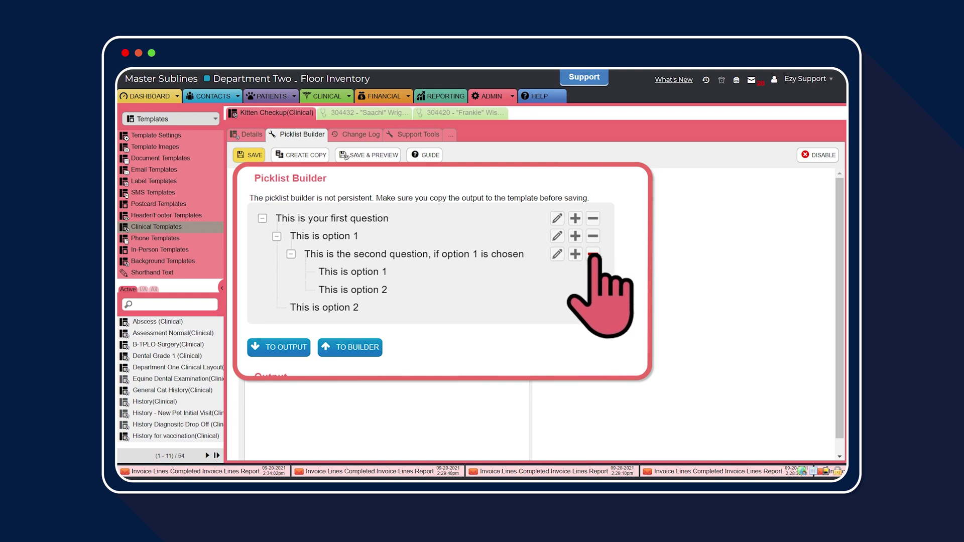
click(291, 254)
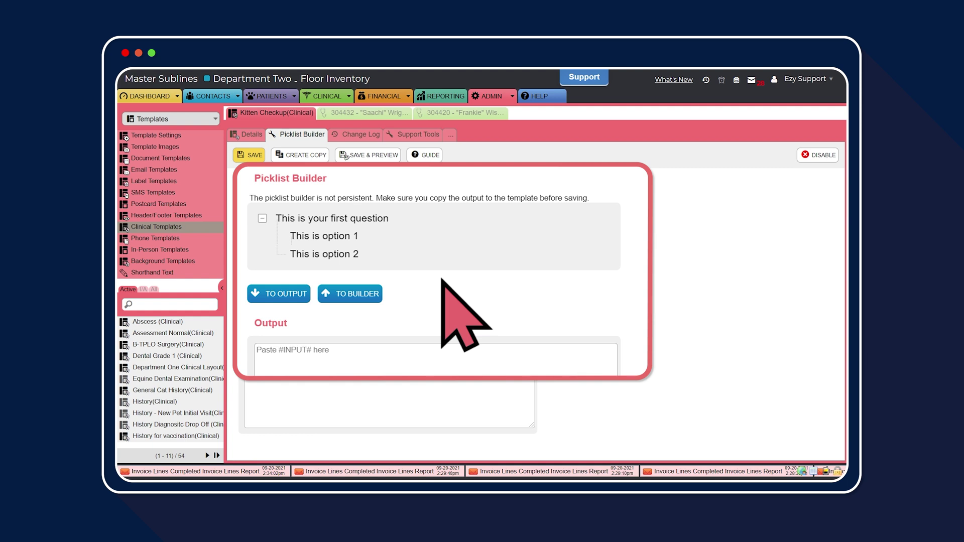
- Add two more options under the first picklist question
click(637, 219)
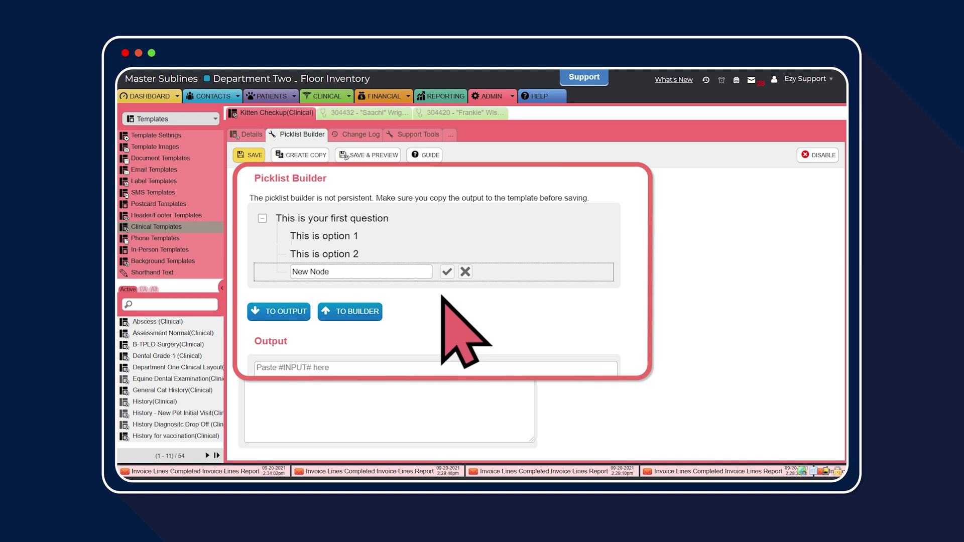
click(447, 272)
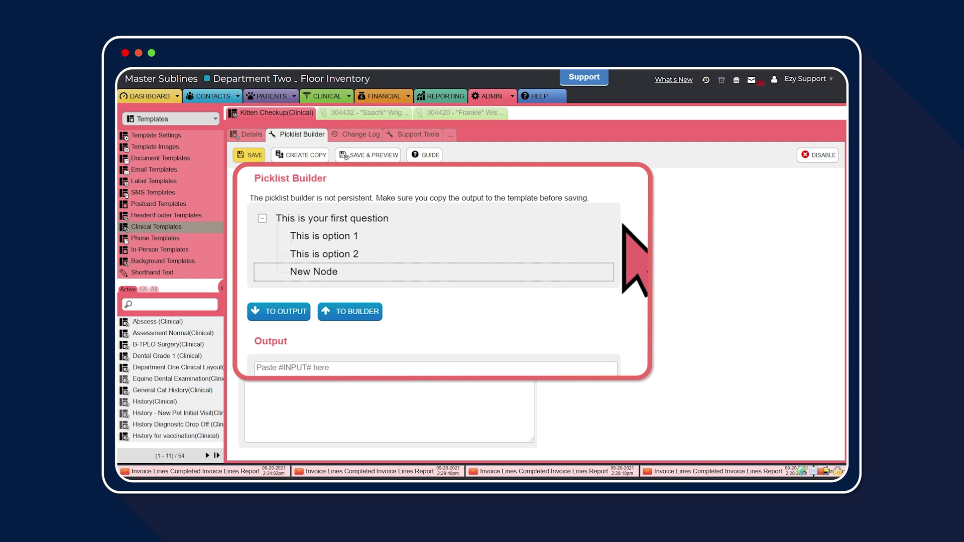
click(575, 218)
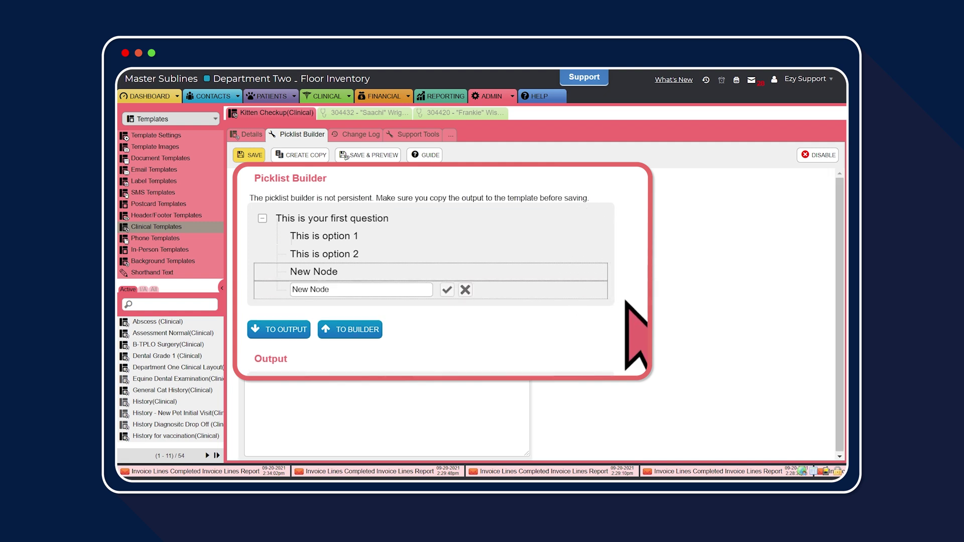
click(447, 290)
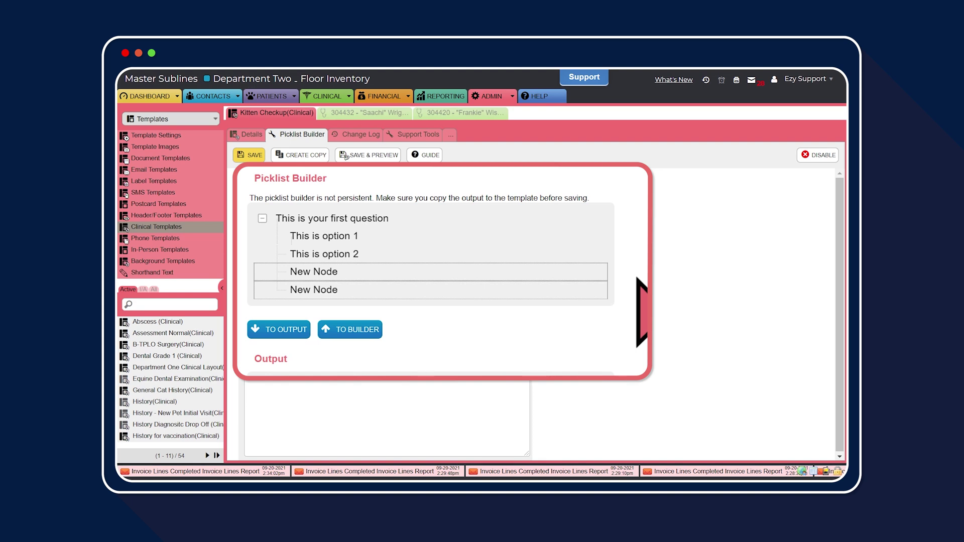
- Rename the question to 'This is the patients'
click(555, 218)
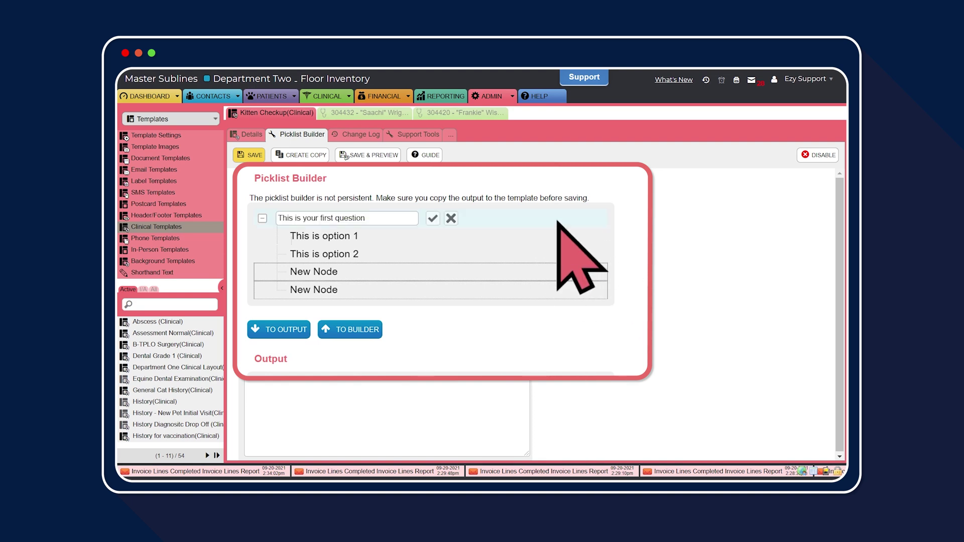
drag(394, 219, 278, 217)
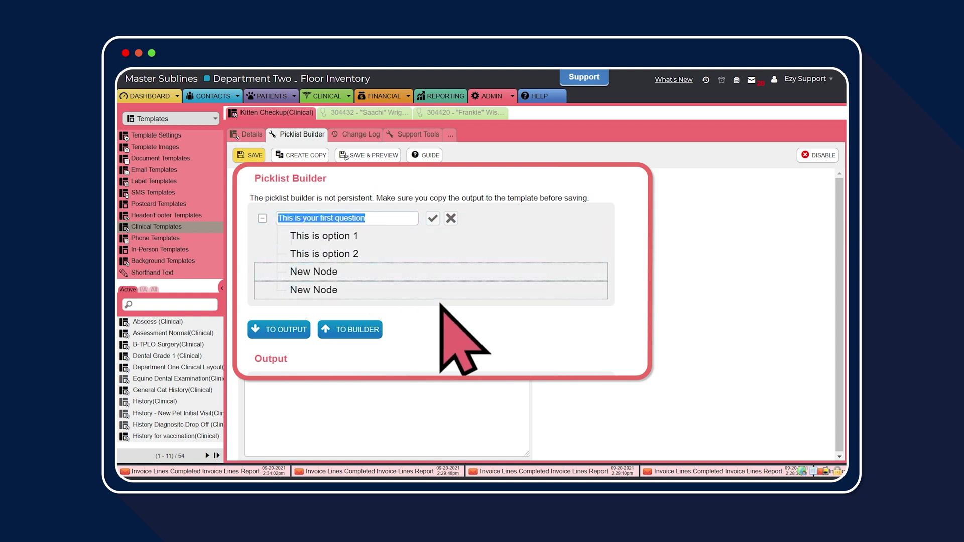
text(This is the)
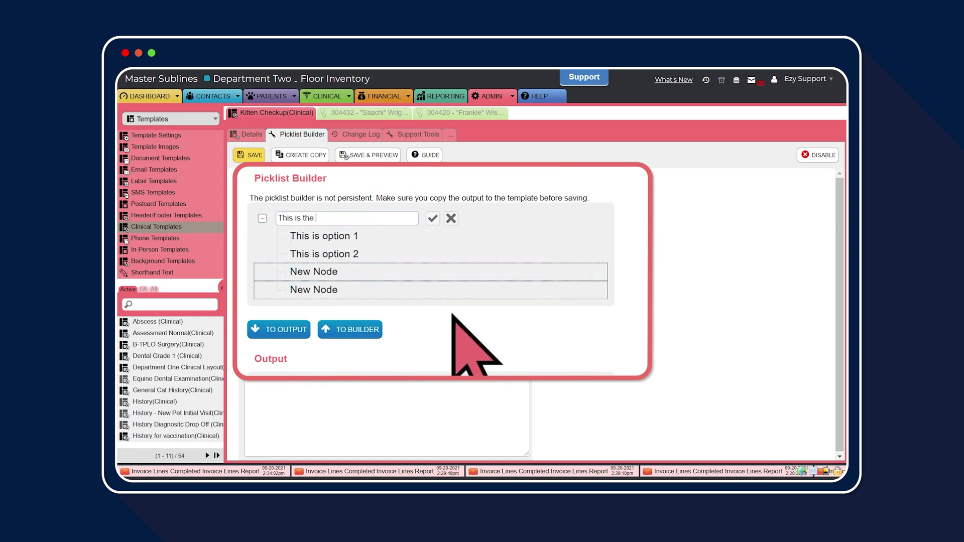
text( patients)
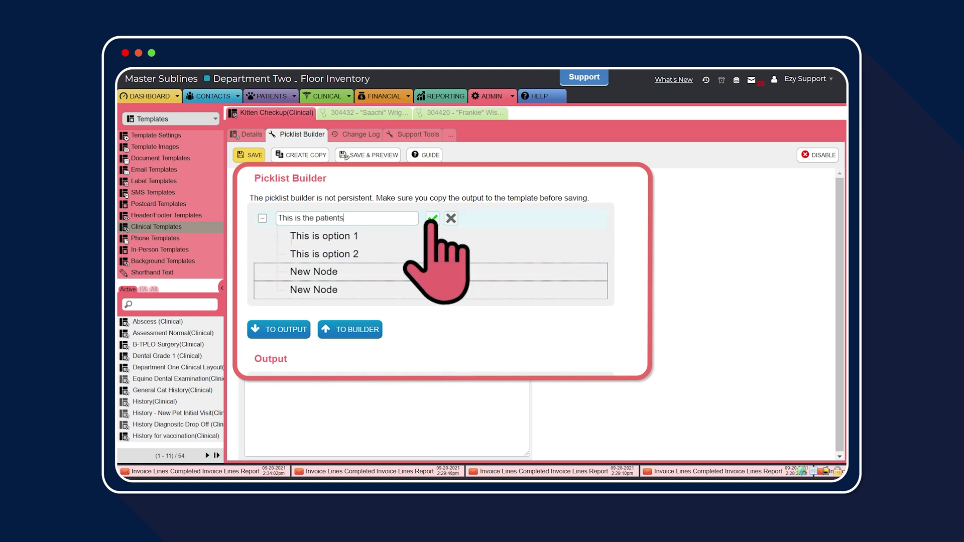
click(432, 218)
- Rename the options to 1st Vaccine, 2nd Vaccine and 3rd Vaccine
click(409, 236)
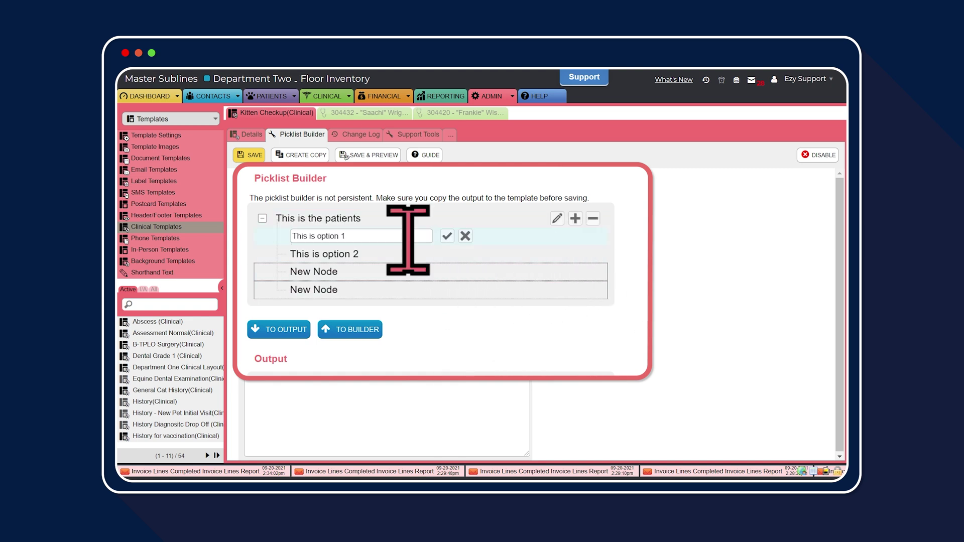
key(ctrl+a)
key(BackSpace)
text(1st Vaccine)
key(Return)
click(530, 251)
key(ctrl+a)
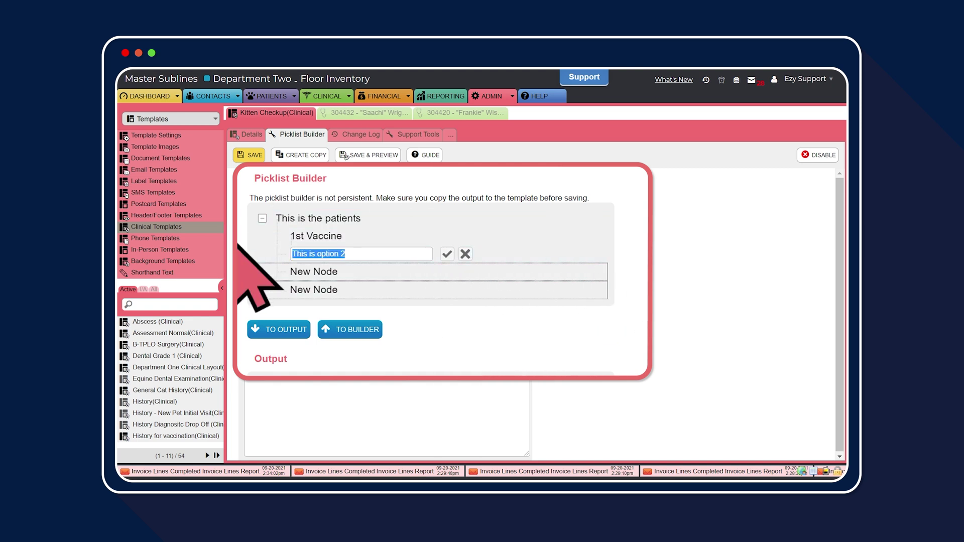
text(2nd Vaccine)
click(445, 273)
key(ctrl+a)
key(BackSpace)
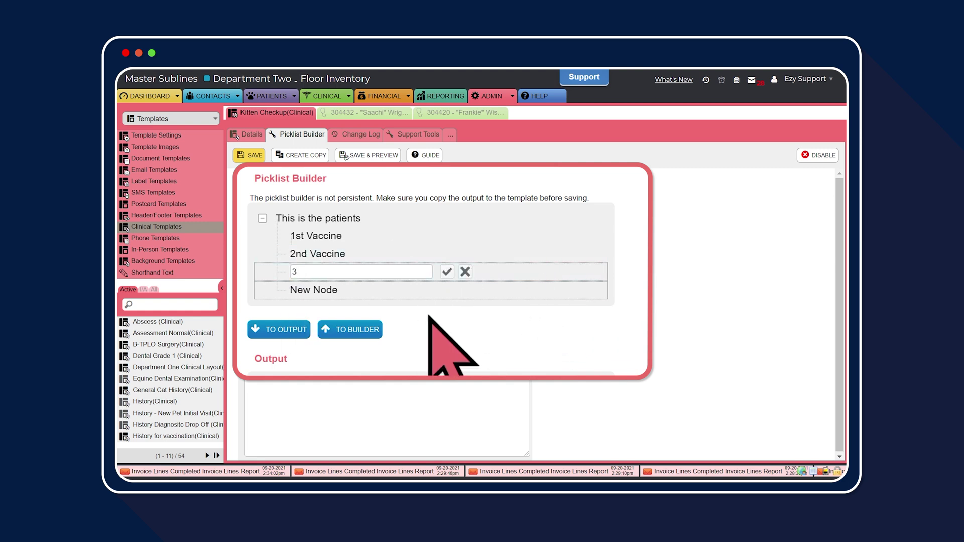
text(3rd Vaccine)
key(Return)
click(557, 290)
- Name the last option 4th Vaccine, then generate and copy the picklist output code
text(4th Vaccine)
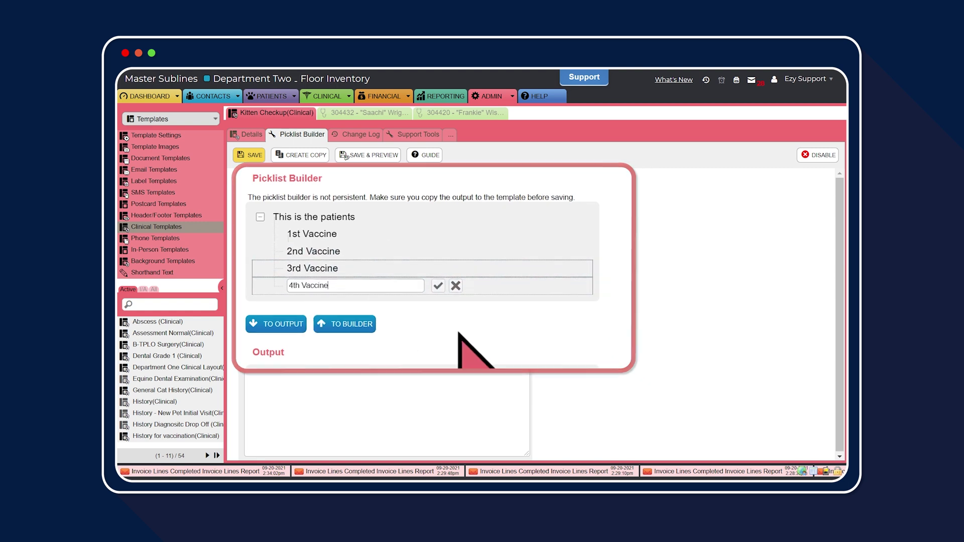
key(Return)
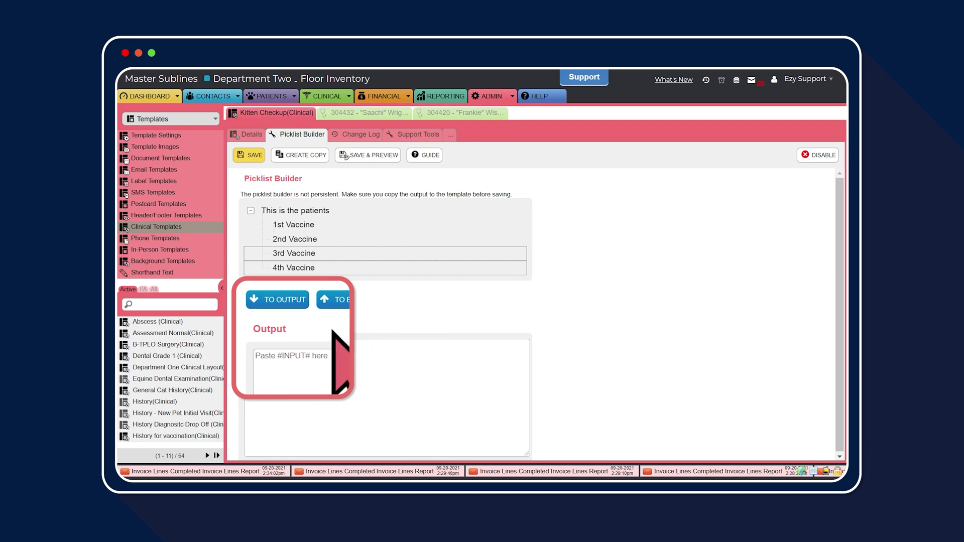
click(266, 299)
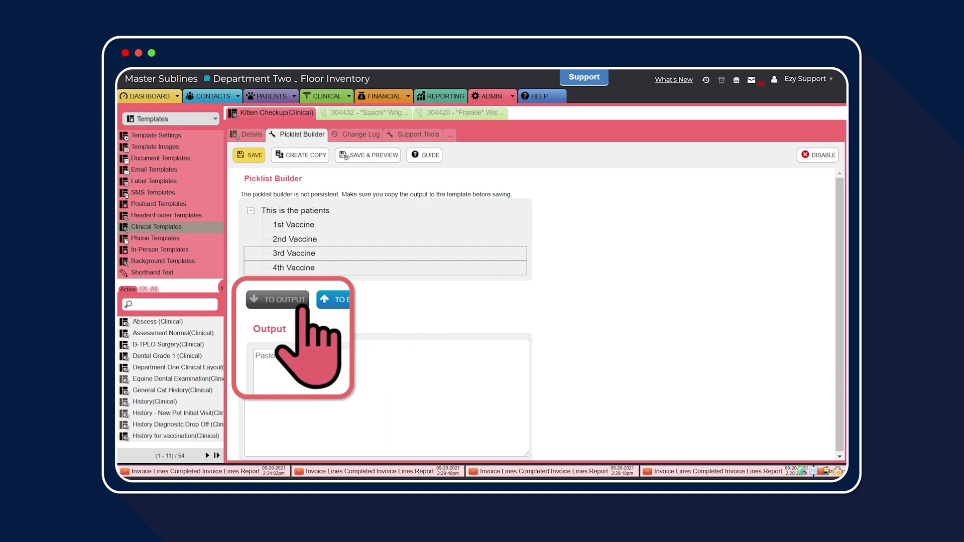
click(492, 376)
key(ctrl+a)
key(ctrl+c)
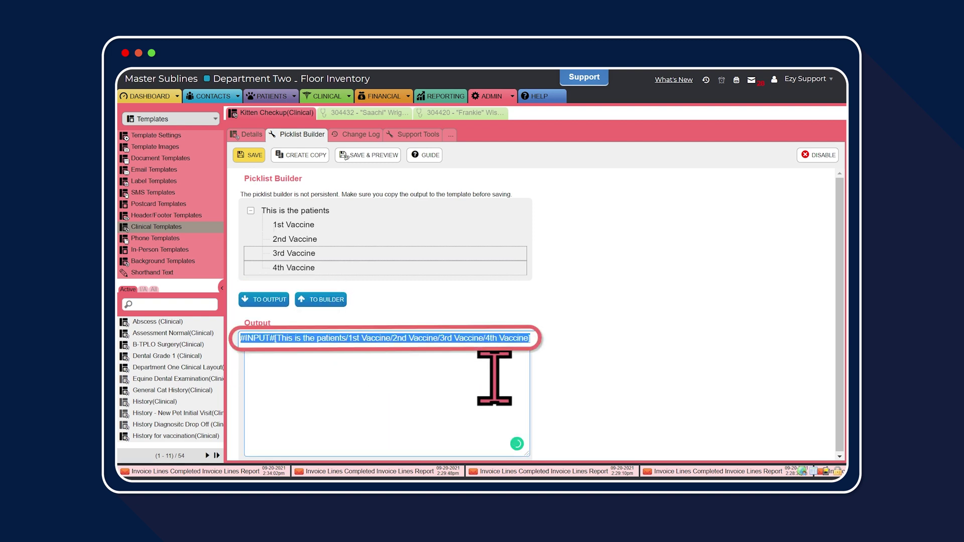
- Paste the vaccine picklist code into the template's Plaintext and save Kitten Checkup
click(253, 135)
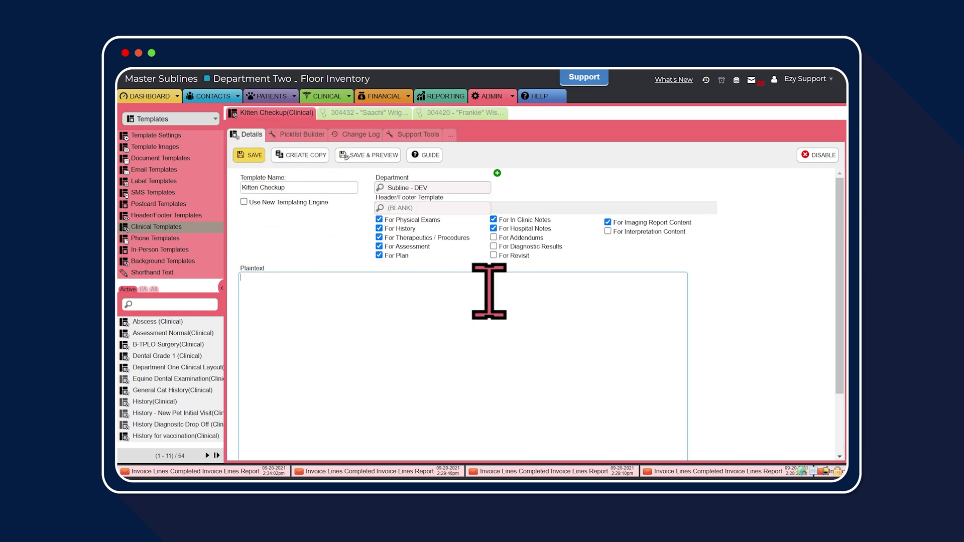
click(477, 291)
key(ctrl+v)
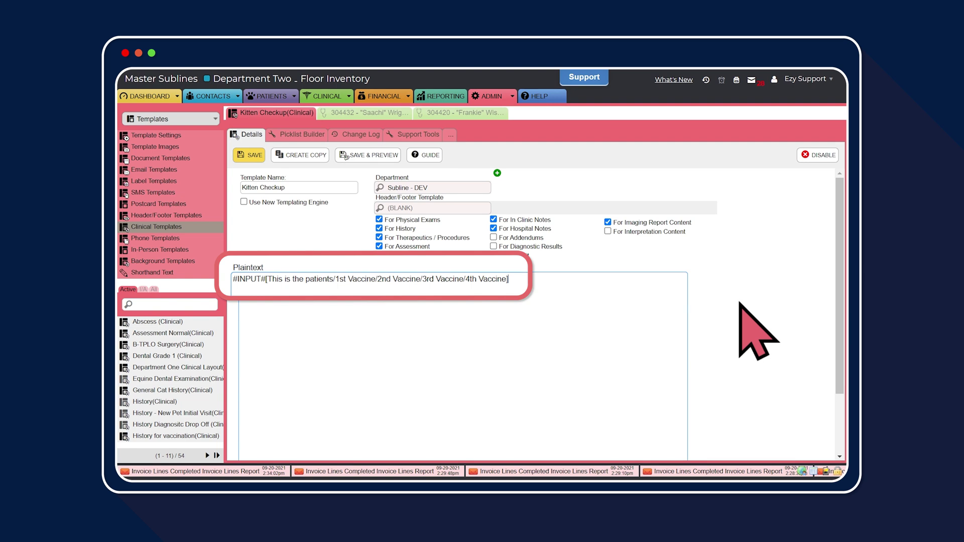
click(251, 155)
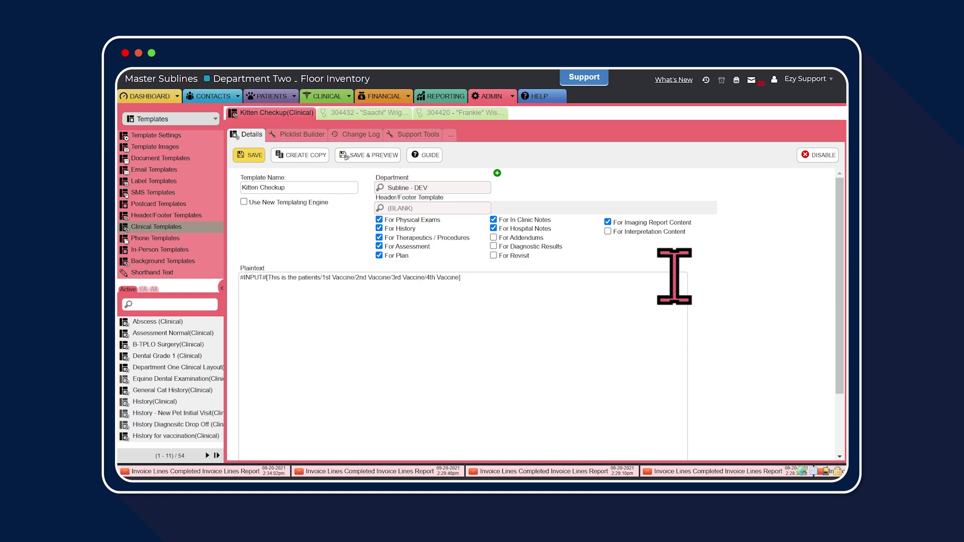
- Reword the first picklist question as the flea-treatment question with Yes as its first answer
click(322, 136)
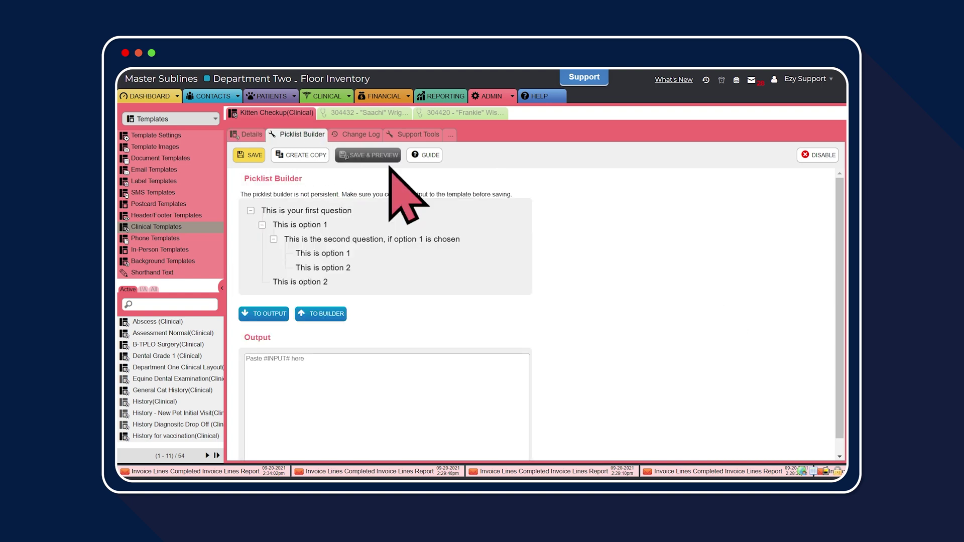
click(561, 223)
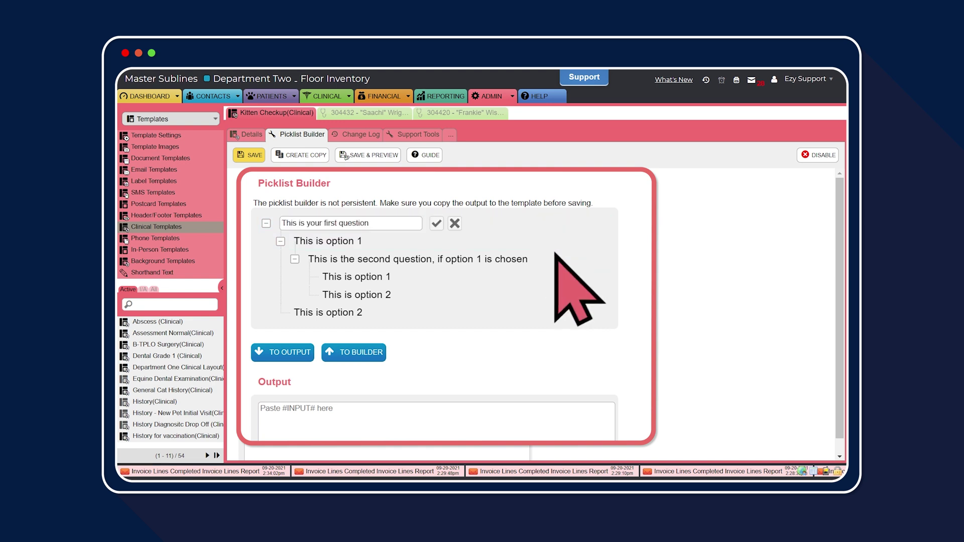
triple_click(398, 223)
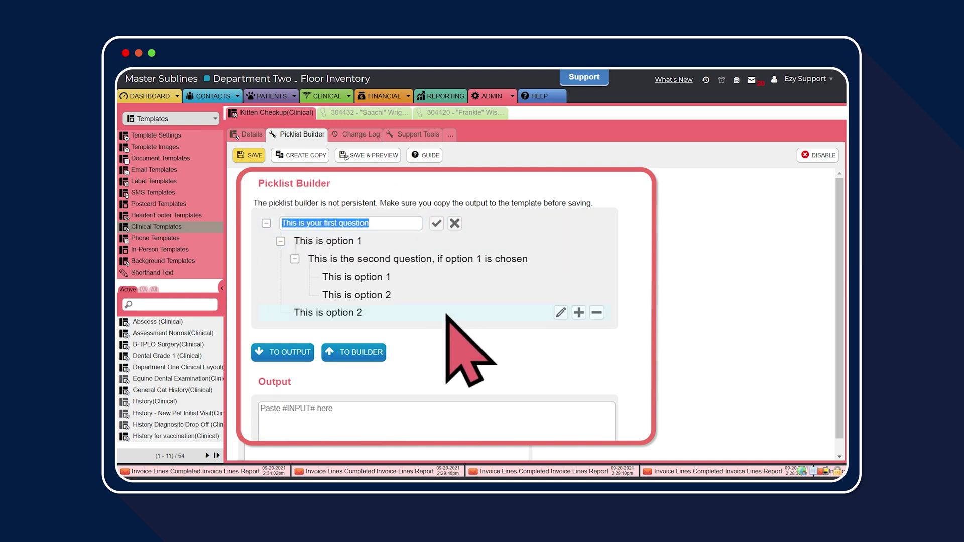
text(Is the patient using flea treatment?)
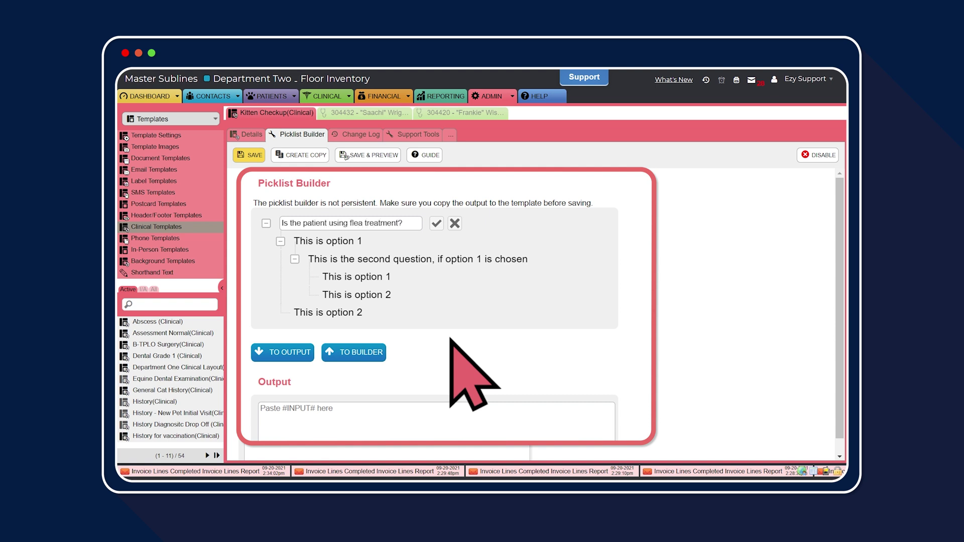
click(436, 223)
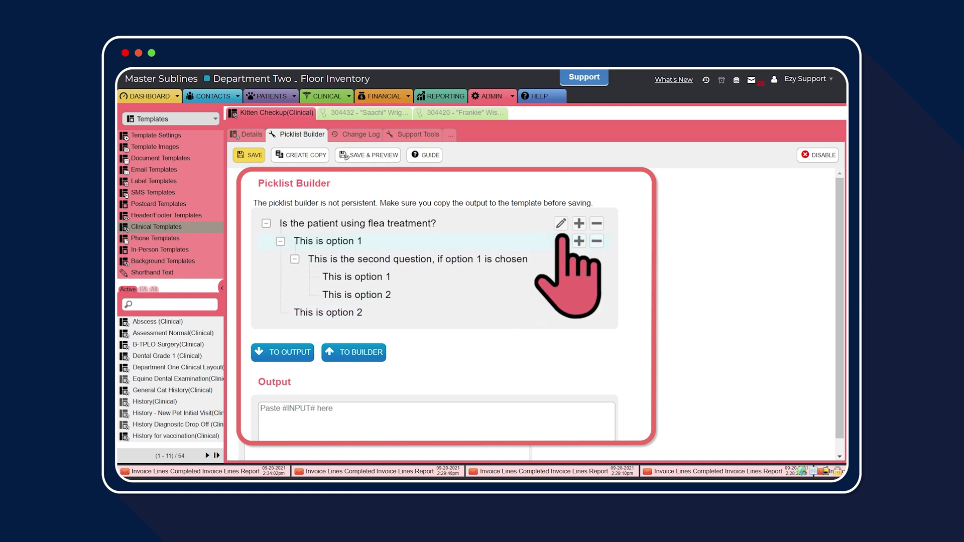
click(560, 241)
drag(419, 240, 270, 241)
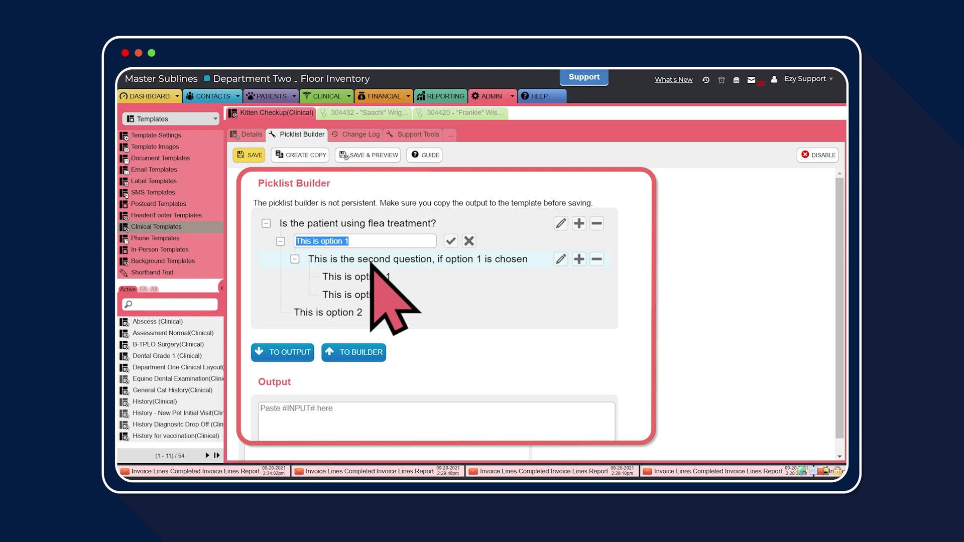
text(Yes)
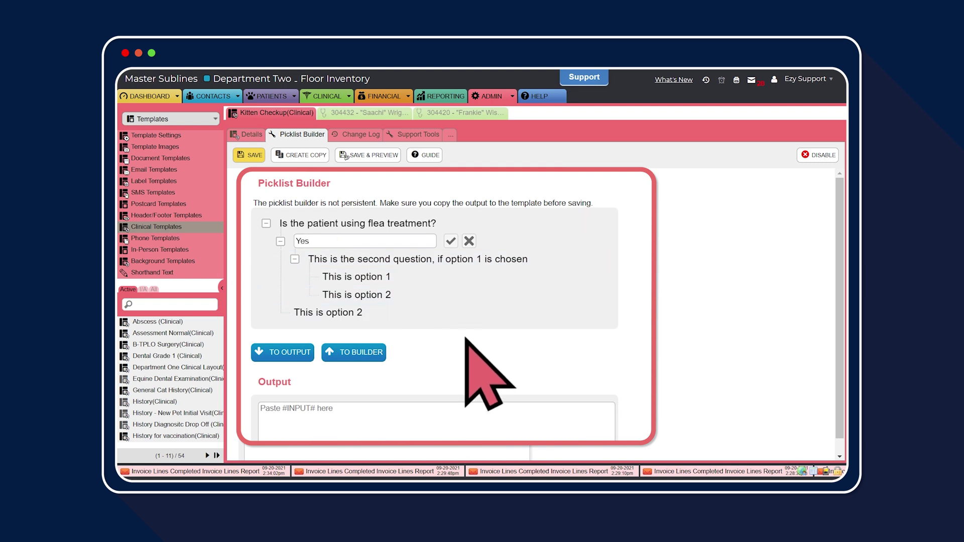
click(451, 242)
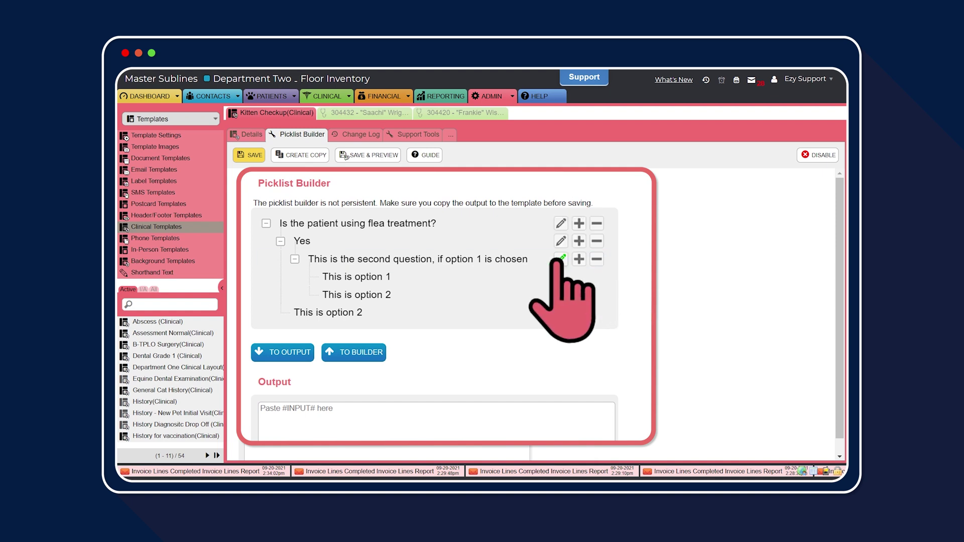
- Nest 'Is the client compliant?' with Yes/No under Yes, and make No the second flea answer
click(559, 259)
text(Is the client compliant)
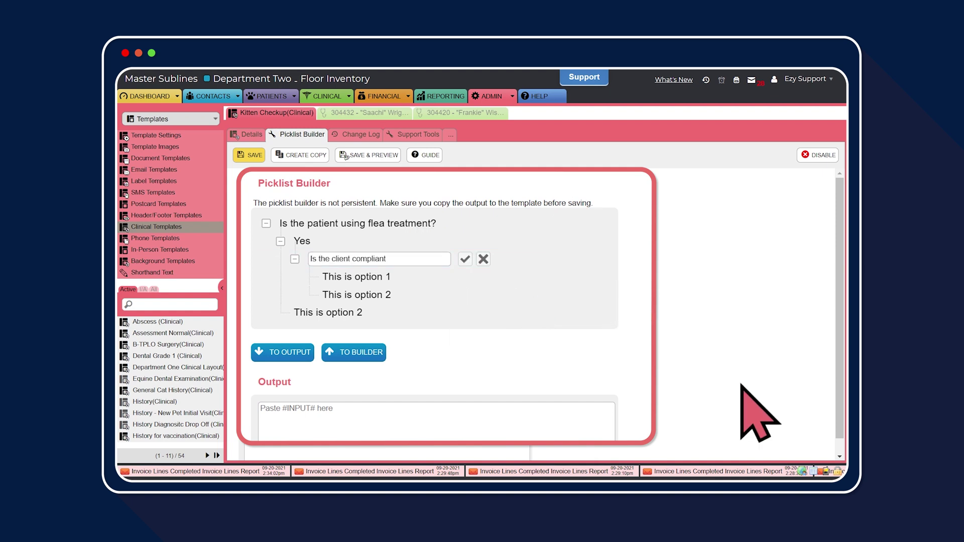
text(?)
key(Return)
click(558, 276)
text(Yes)
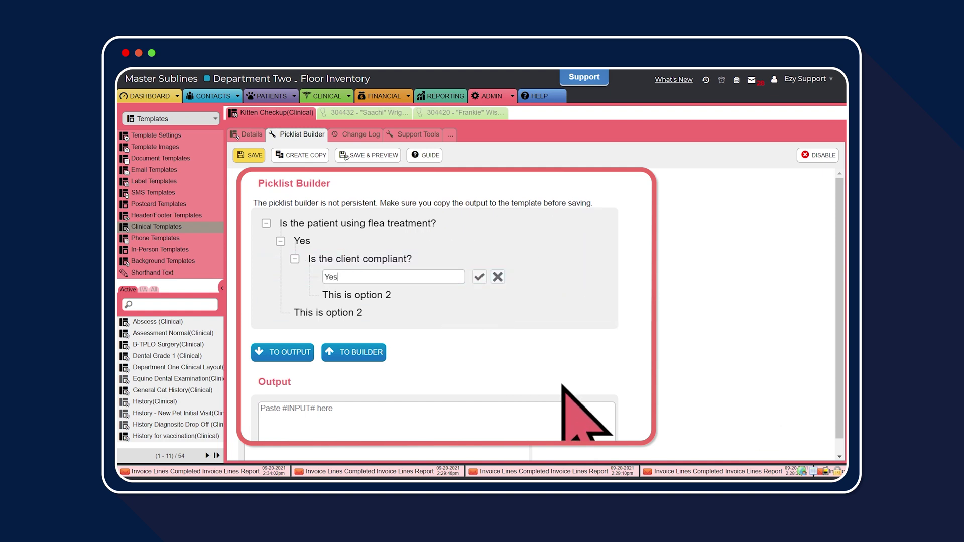
click(480, 276)
key(ctrl+a)
text(No)
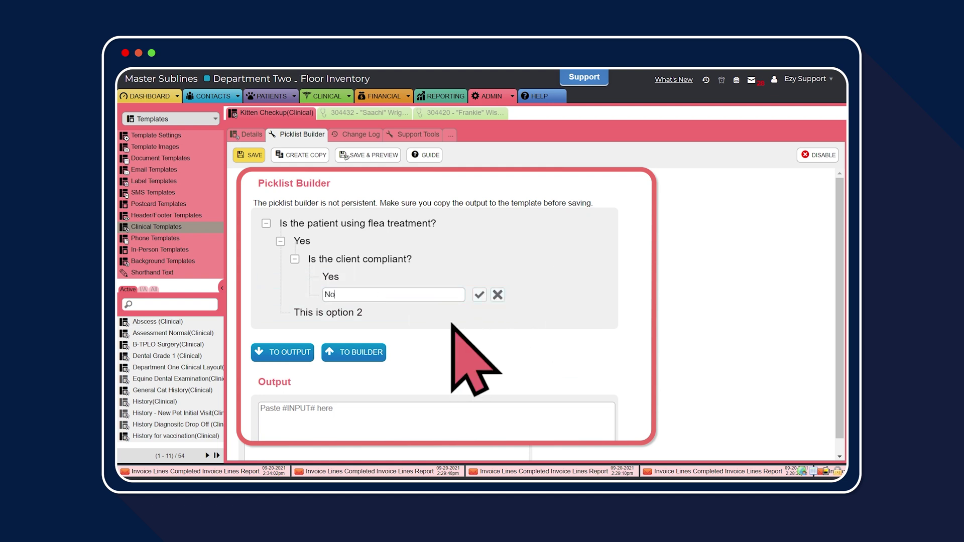
key(Return)
click(616, 312)
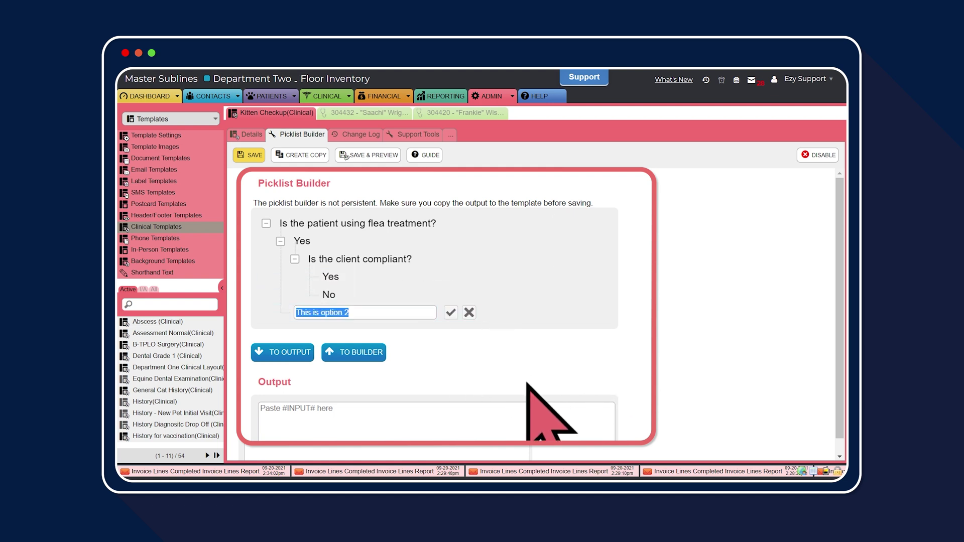
text(No)
click(451, 312)
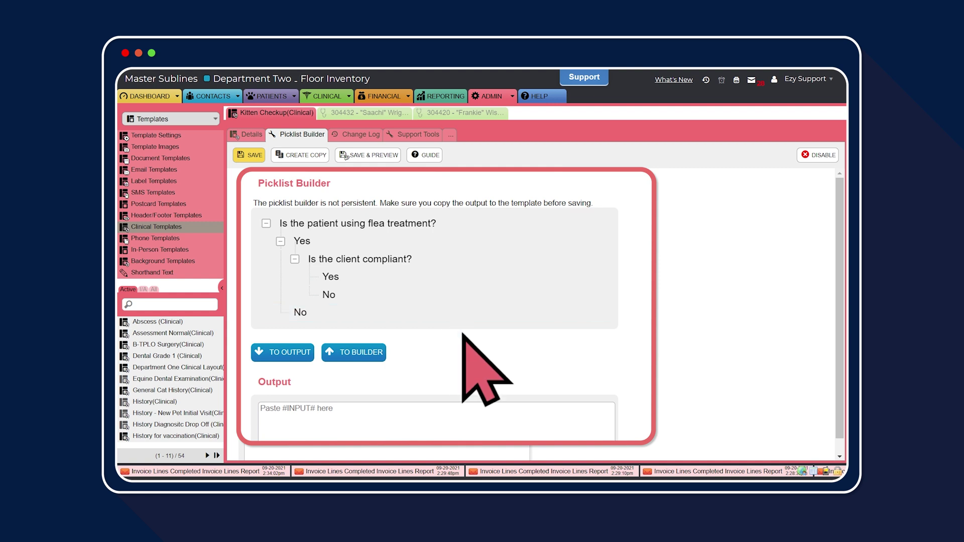
- Generate and copy the flea picklist output, paste it below the vaccine line in Plaintext, and save
click(291, 354)
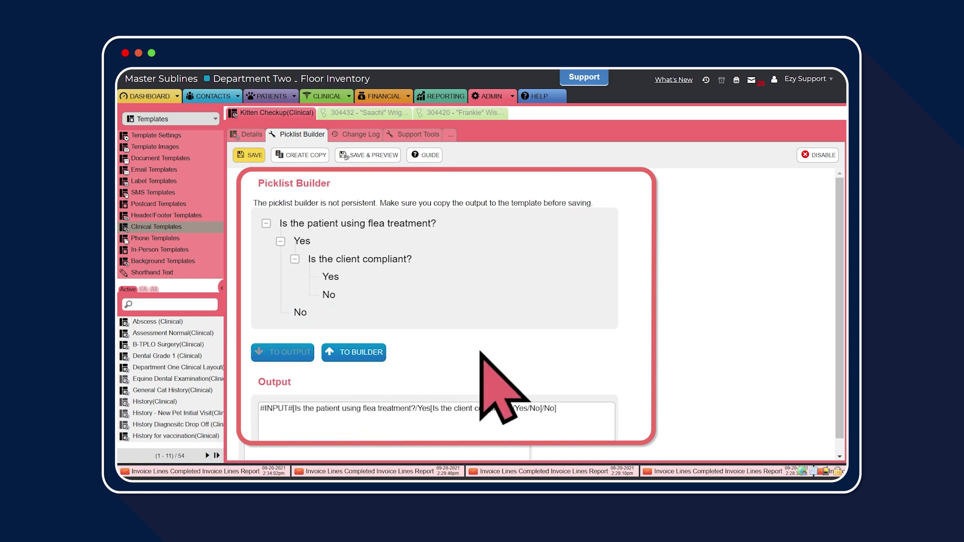
click(525, 374)
key(ctrl+a)
key(ctrl+c)
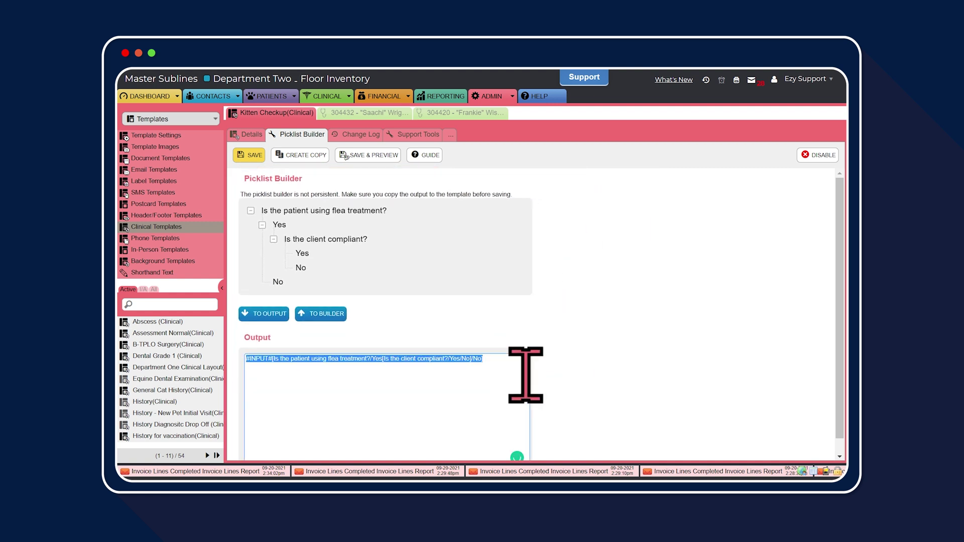
click(253, 133)
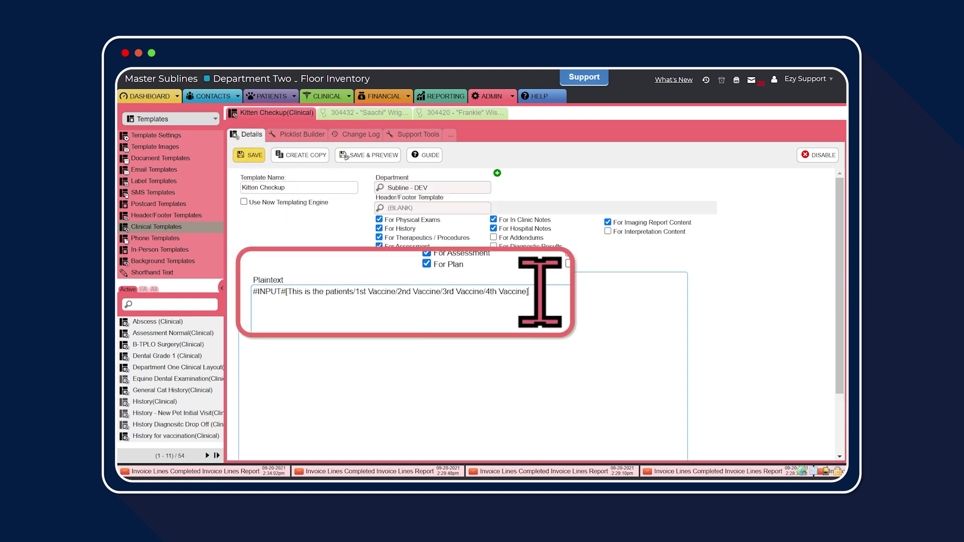
key(Return)
key(ctrl+v)
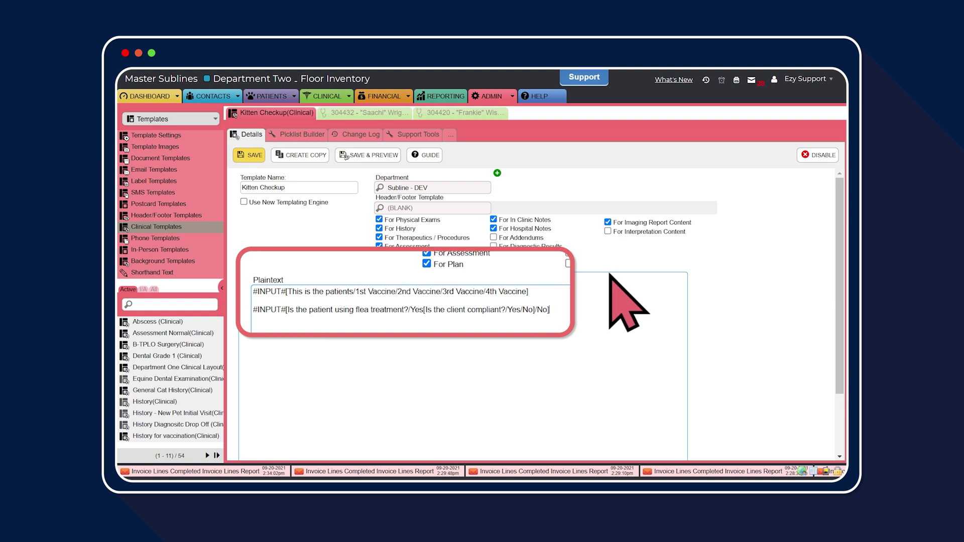
click(249, 154)
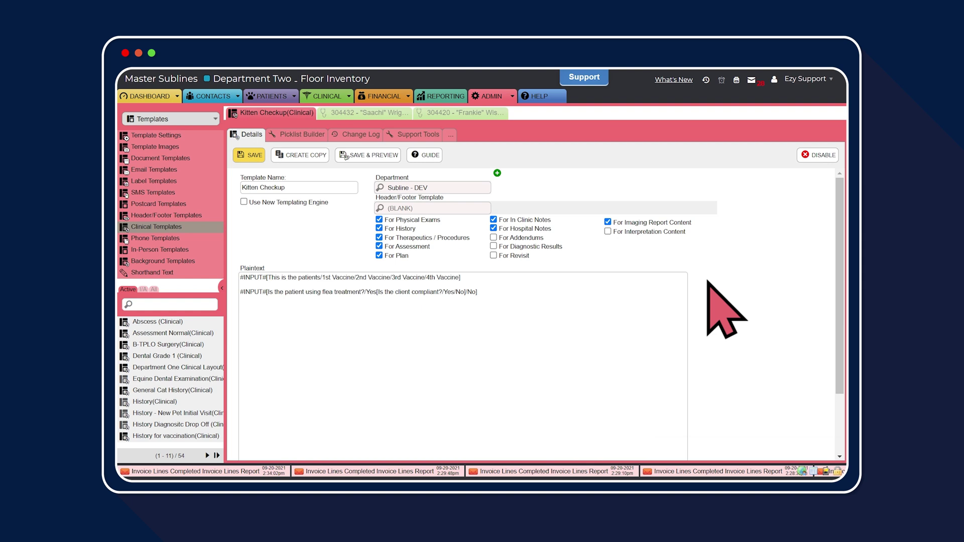
- On the kitten's record, start a new history using the Kitten Checkup template
click(399, 114)
scroll(516, 258, up, 1)
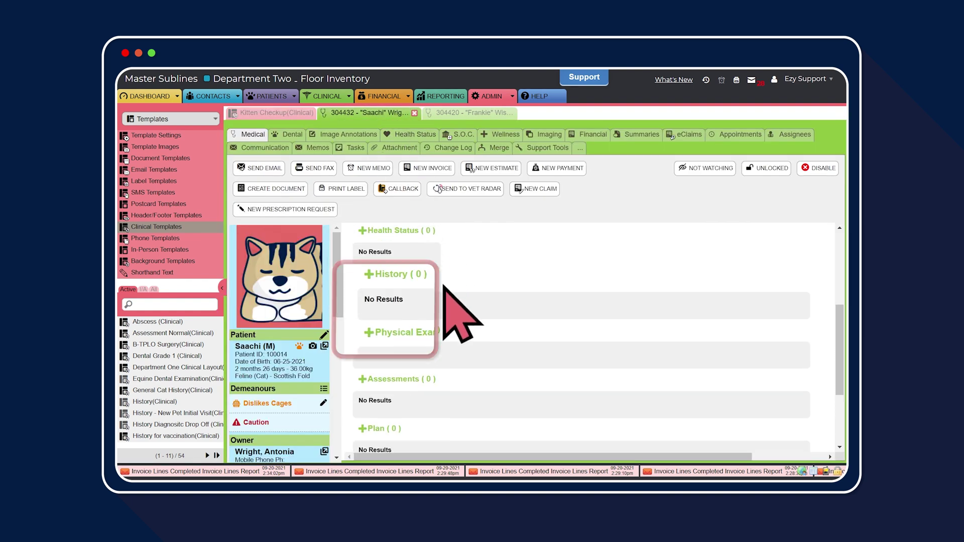
click(363, 279)
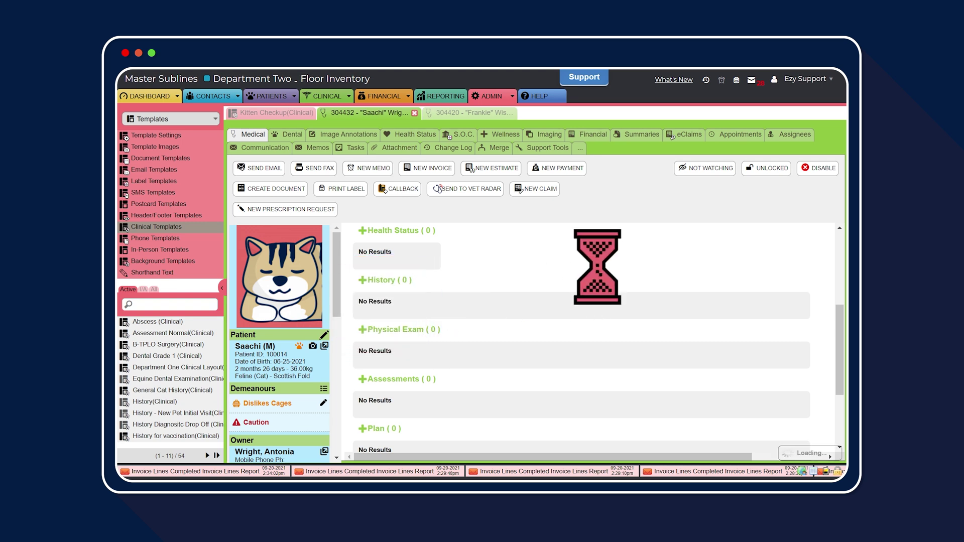
click(556, 157)
text(k)
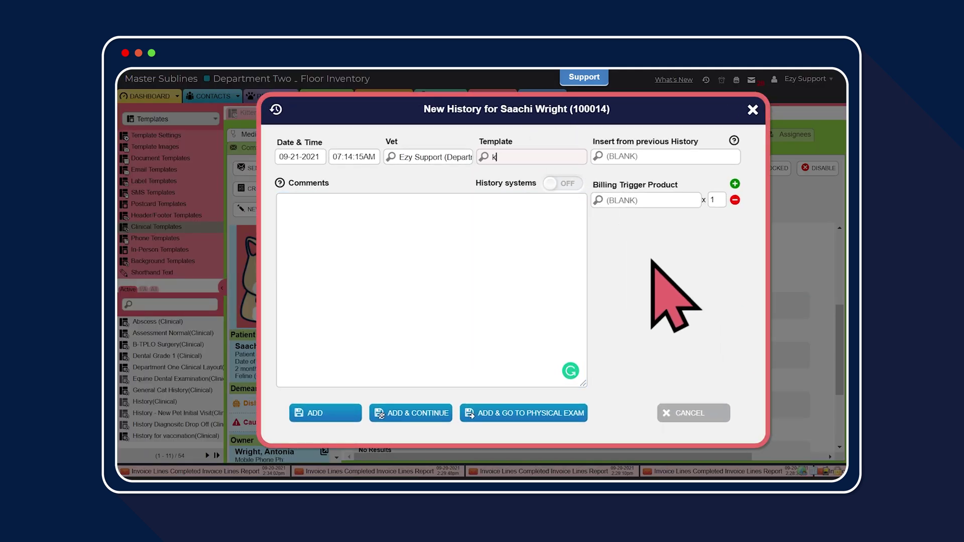
text(itten)
key(Return)
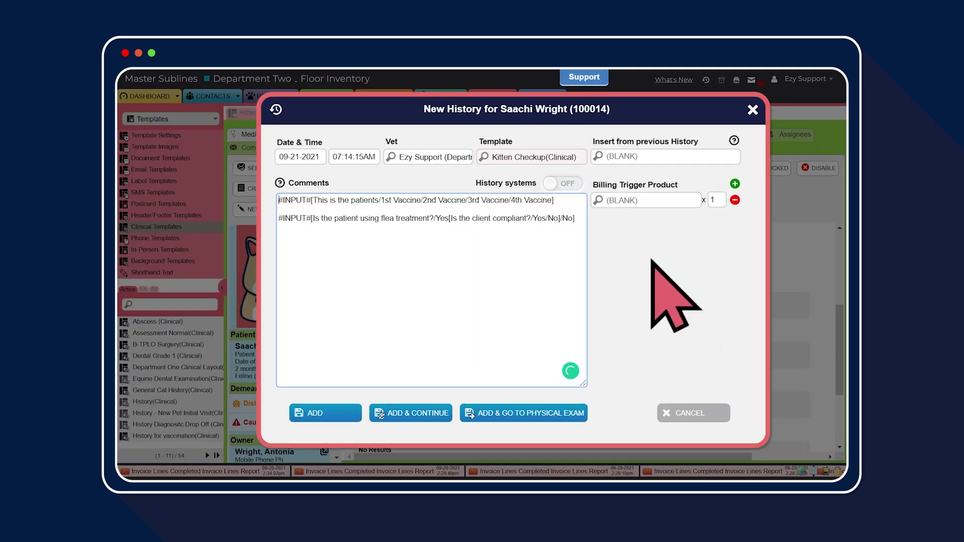
- Pick 4th Vaccine, flea treatment Yes and client compliant Yes in the picklists
key(Tab)
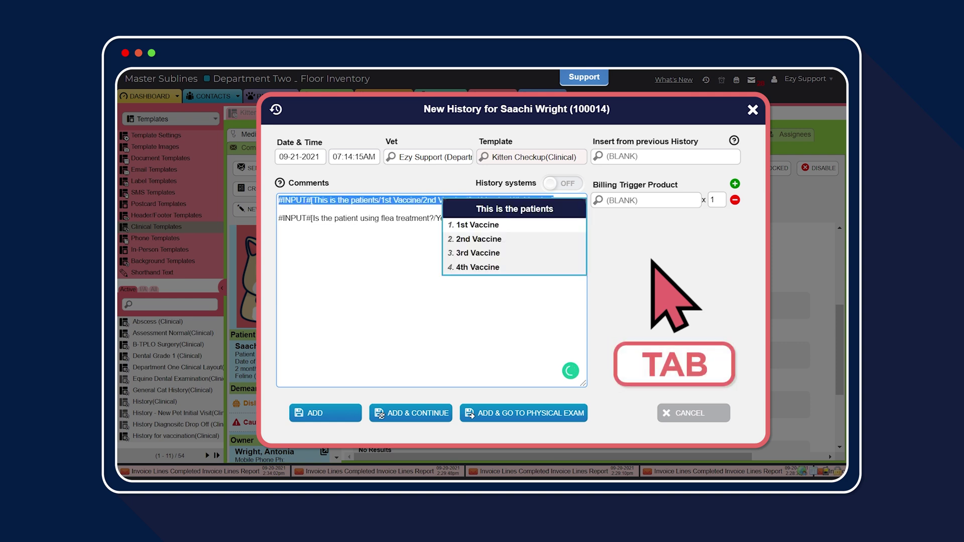
key(4)
key(Tab)
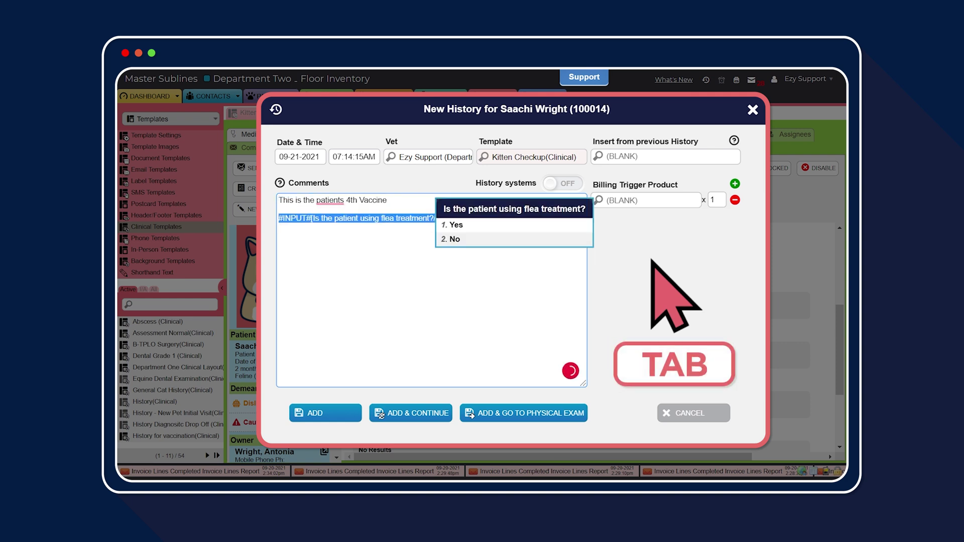
key(Tab)
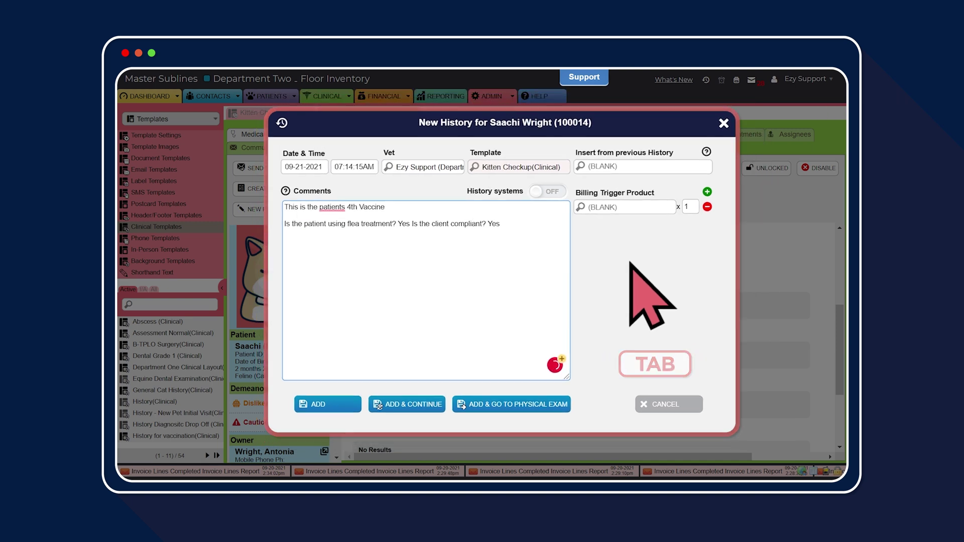
- Add the completed Kitten Checkup history to the kitten's History list
click(322, 389)
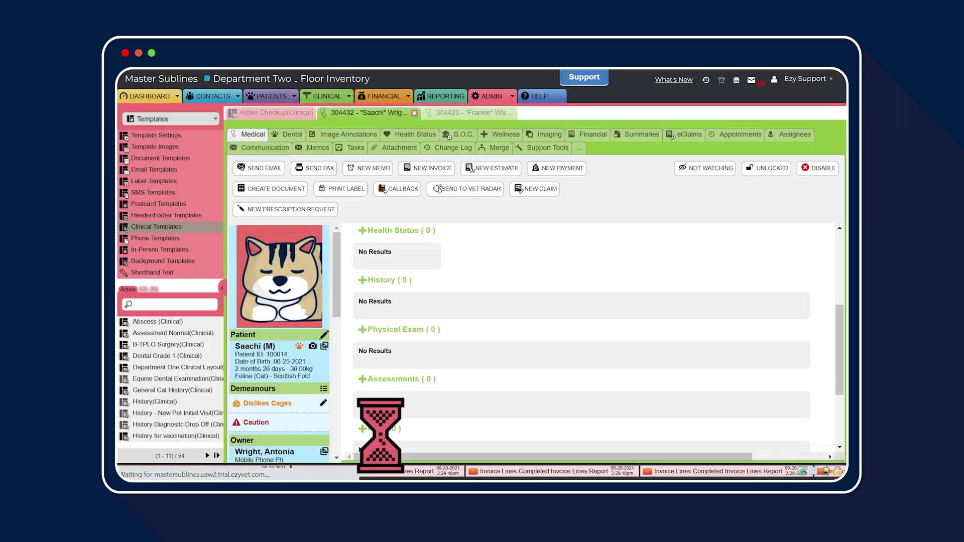